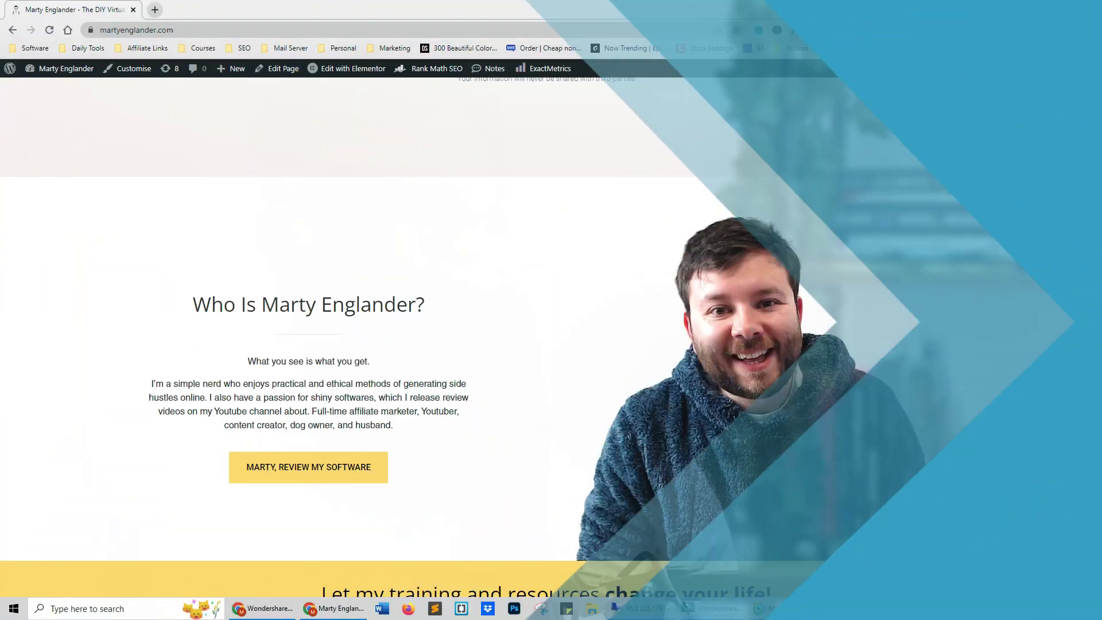
# - Open the START A BLOG setup article and scroll to 'Where do I buy a Domain?'
pyautogui.scroll(-10, 871, 222)
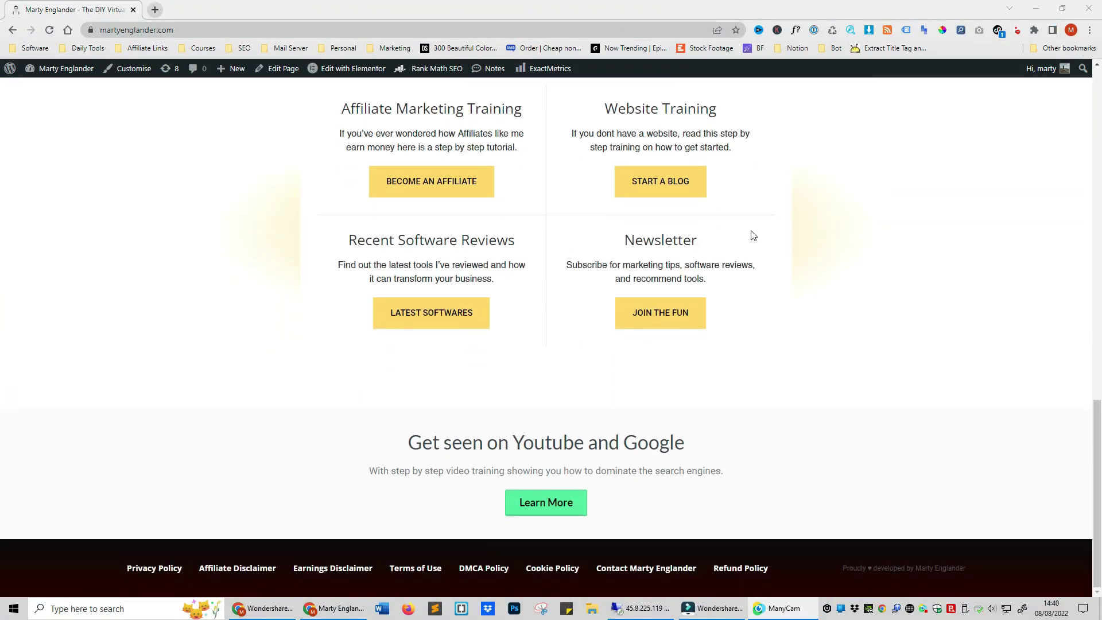
pyautogui.click(679, 189)
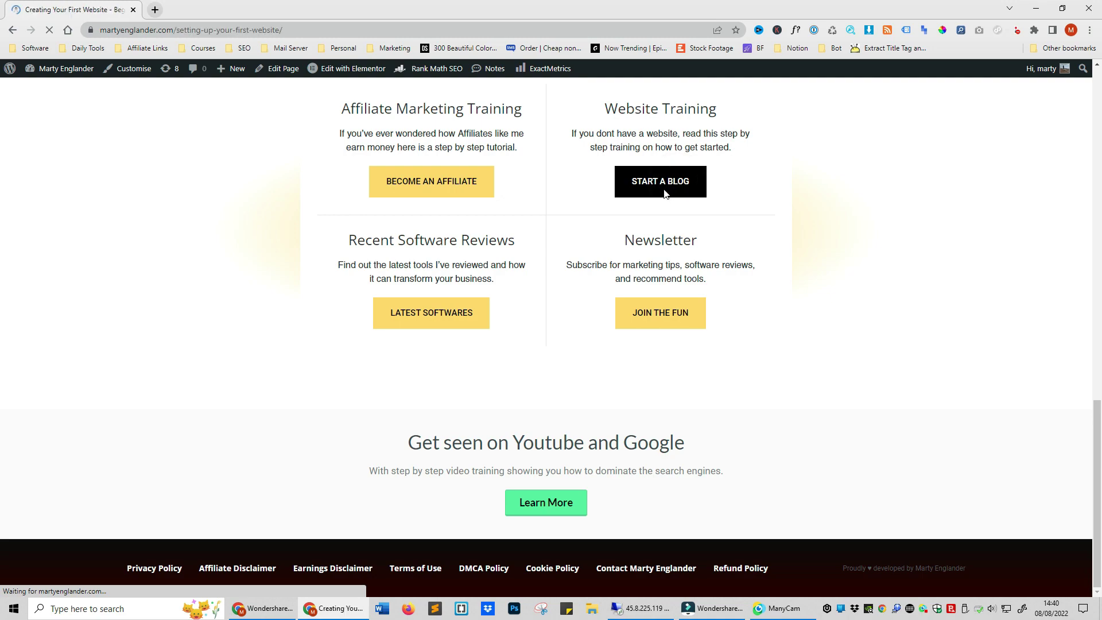
pyautogui.scroll(-15, 675, 196)
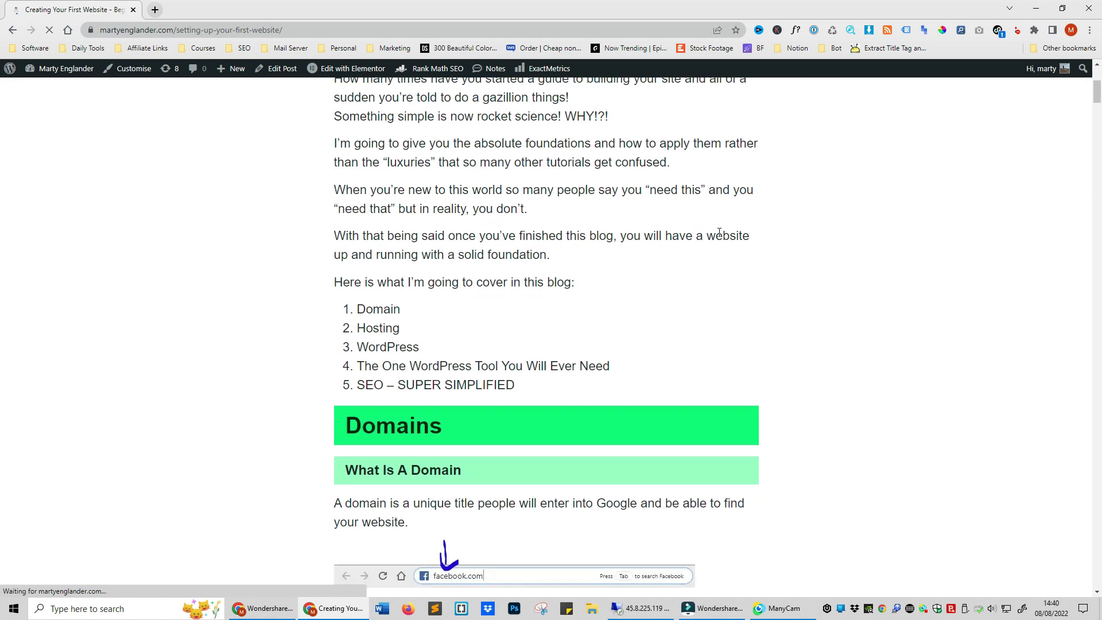
pyautogui.scroll(-20, 719, 237)
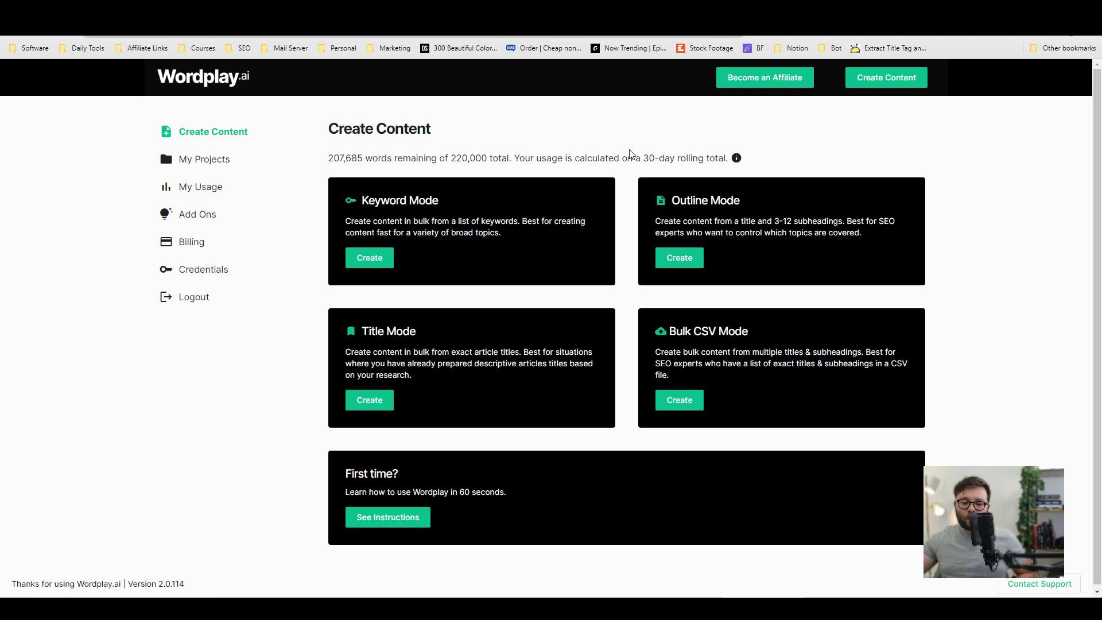
pyautogui.moveTo(623, 158); pyautogui.dragTo(642, 158)
pyautogui.click(613, 157)
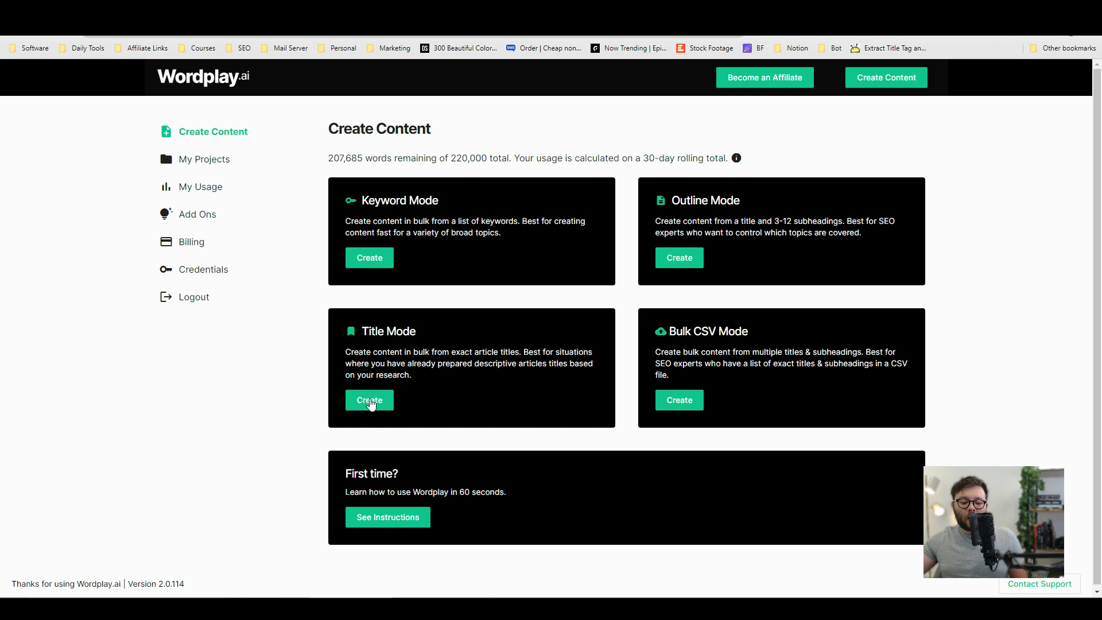
# - Open an empty Wordplay.ai Title Mode form, then a new Google browser tab
pyautogui.click(369, 400)
pyautogui.click(404, 216)
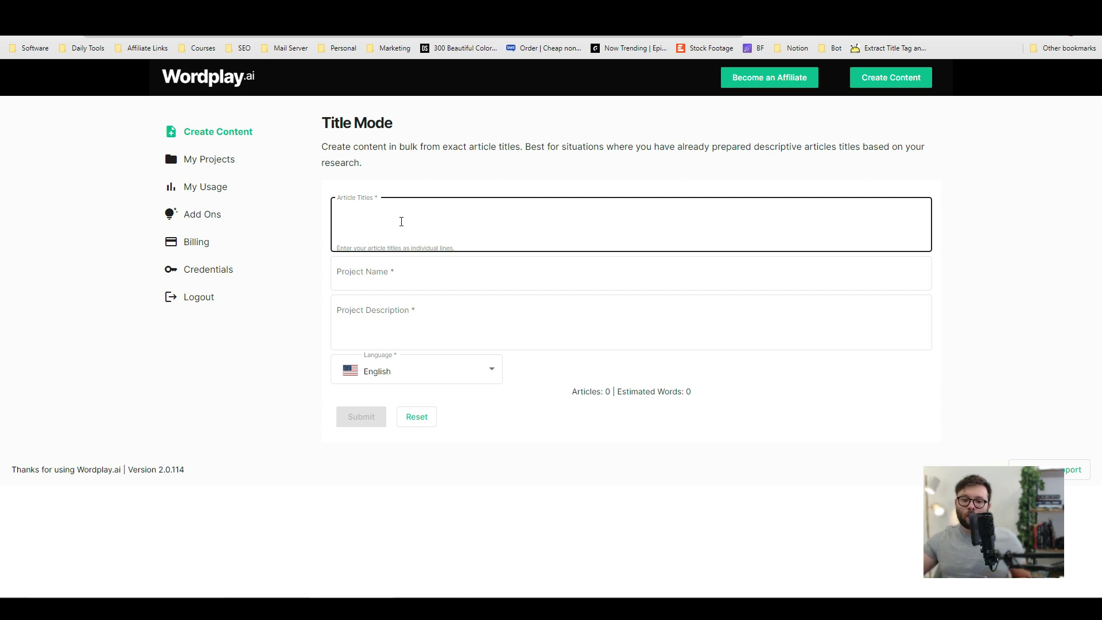
pyautogui.click(425, 35)
pyautogui.hotkey('ctrl', 't')
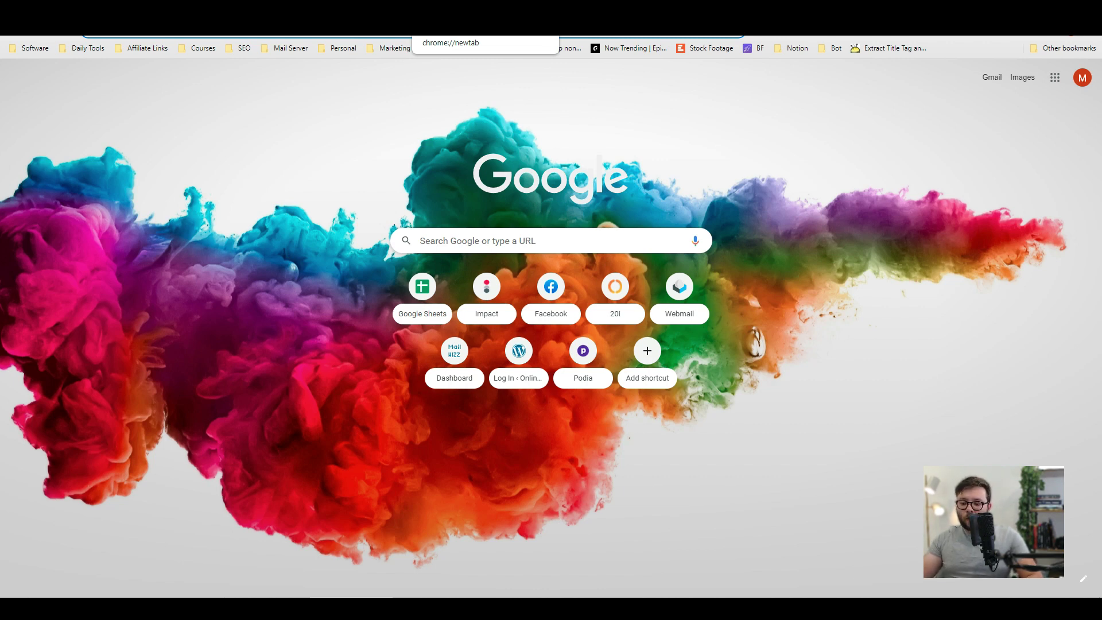
# - Search Google for 'accountants' and expand and select 'What are the 4 types of accountants?'
pyautogui.write('accountants')
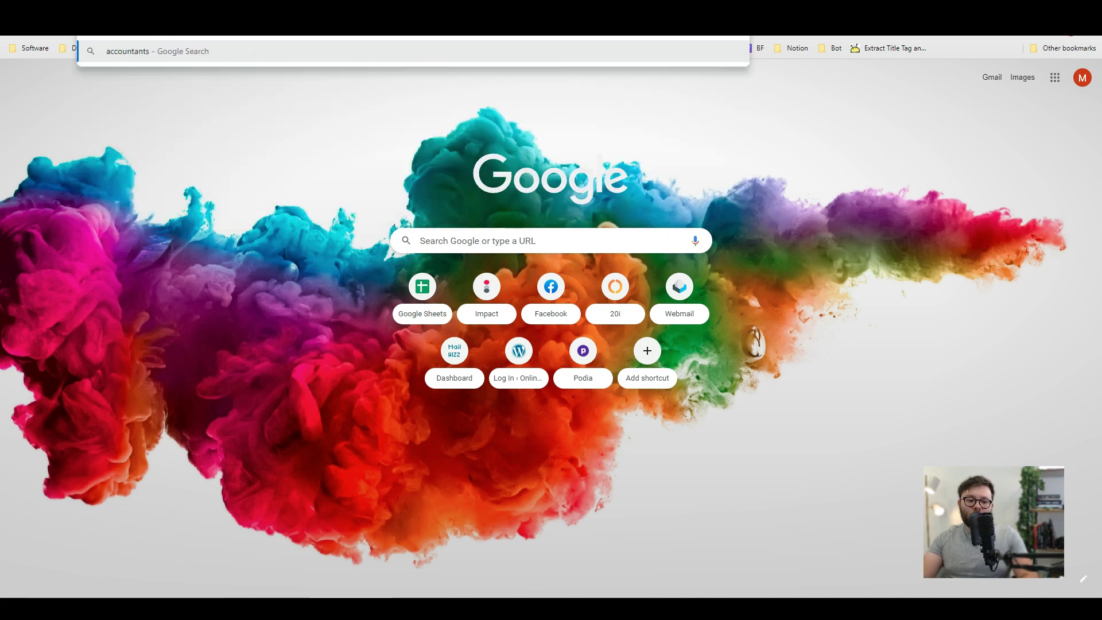
pyautogui.press('Return')
pyautogui.scroll(-5, 546, 226)
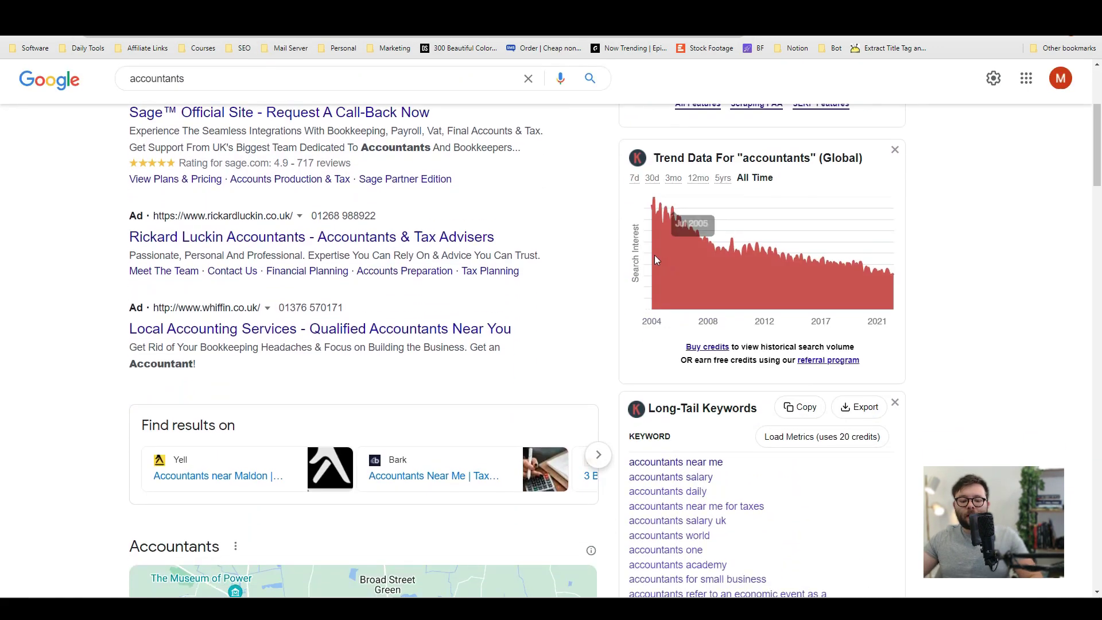
pyautogui.scroll(-11, 546, 225)
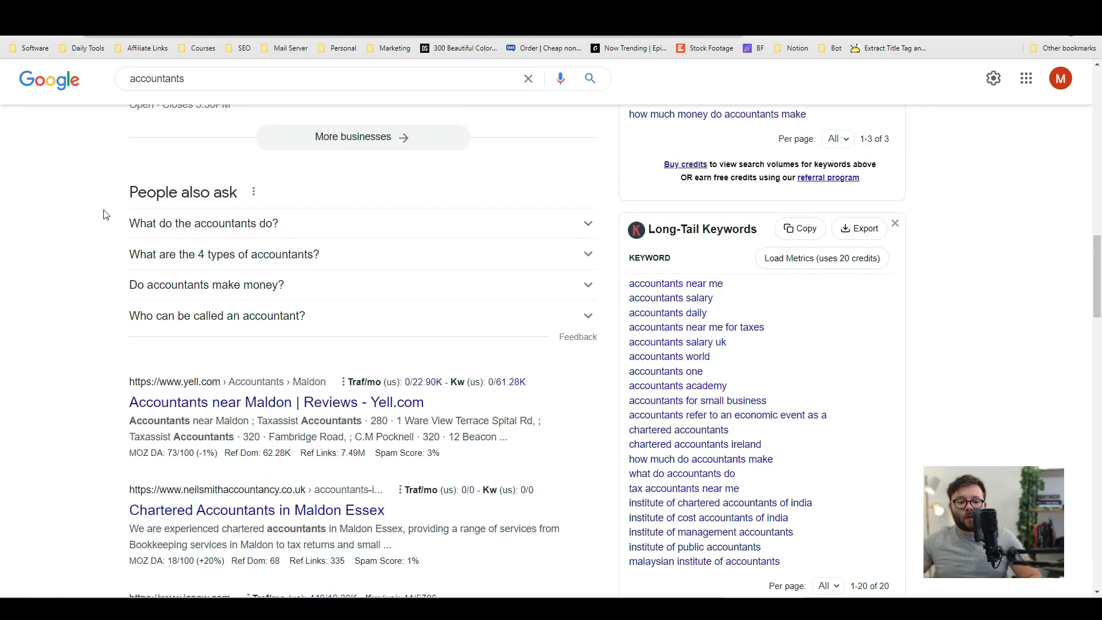
pyautogui.moveTo(105, 213); pyautogui.dragTo(288, 331)
pyautogui.click(55, 241)
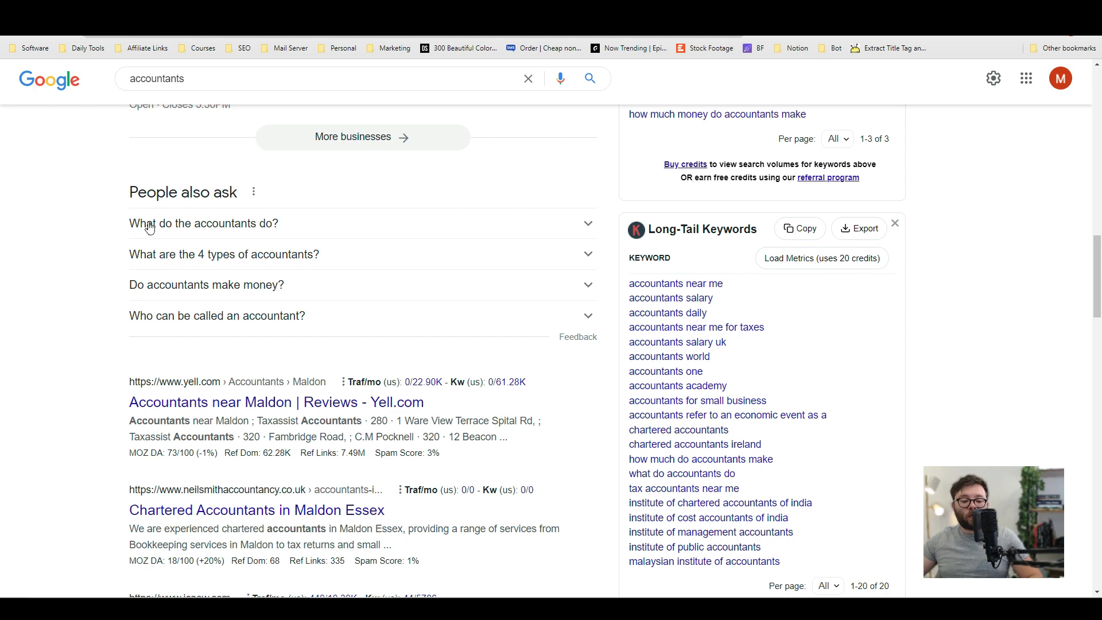
pyautogui.click(186, 256)
pyautogui.moveTo(130, 255); pyautogui.dragTo(330, 260)
pyautogui.hotkey('ctrl', 'c')
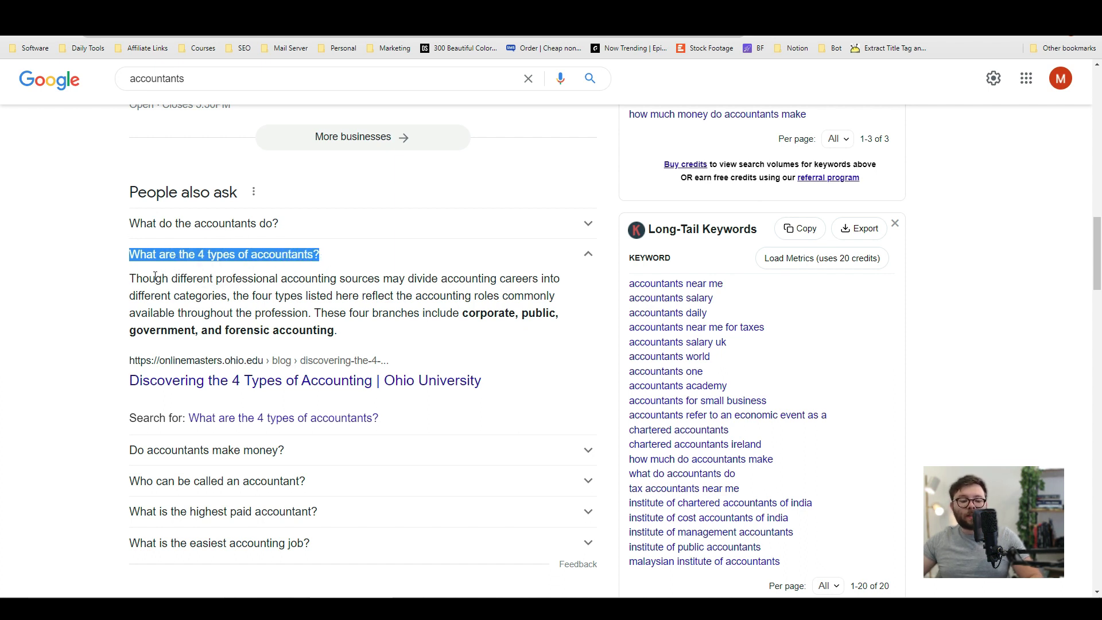
# - Paste 'What are the 4 types of accountants?' into Article Titles, Project Name and Description
pyautogui.hotkey('ctrl', 'Tab')
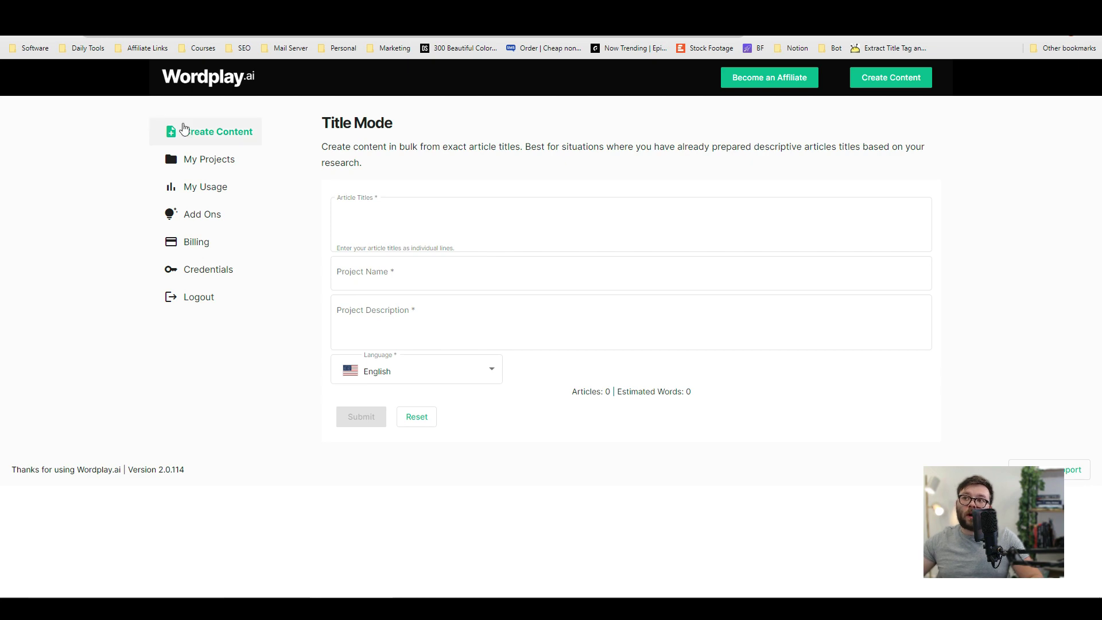
pyautogui.click(376, 216)
pyautogui.hotkey('ctrl', 'v')
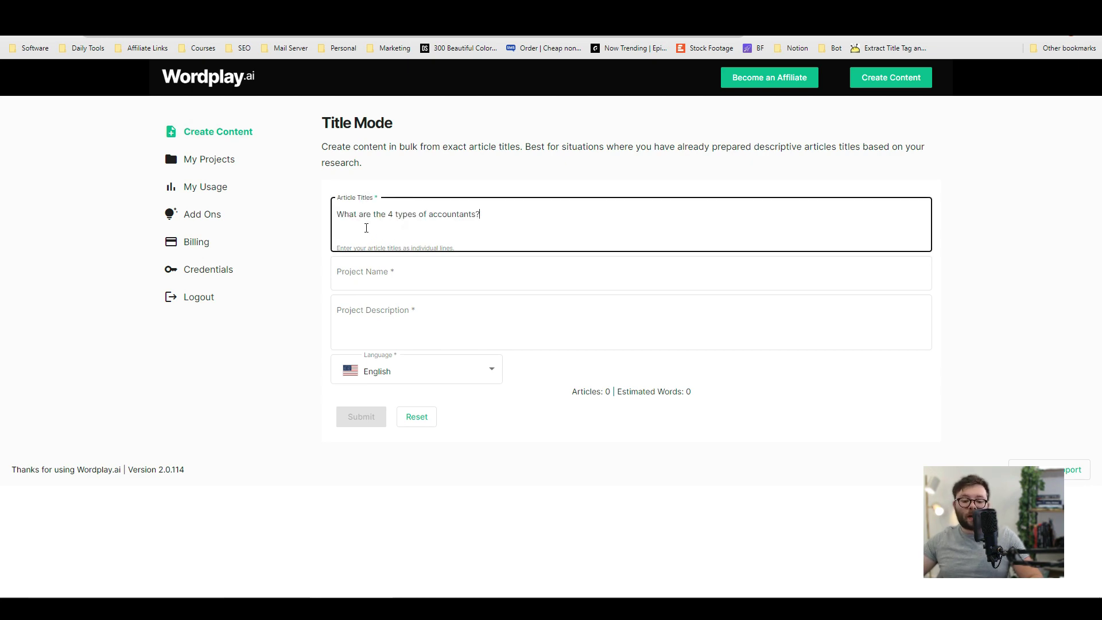
pyautogui.hotkey('ctrl', 'shift', 'Tab')
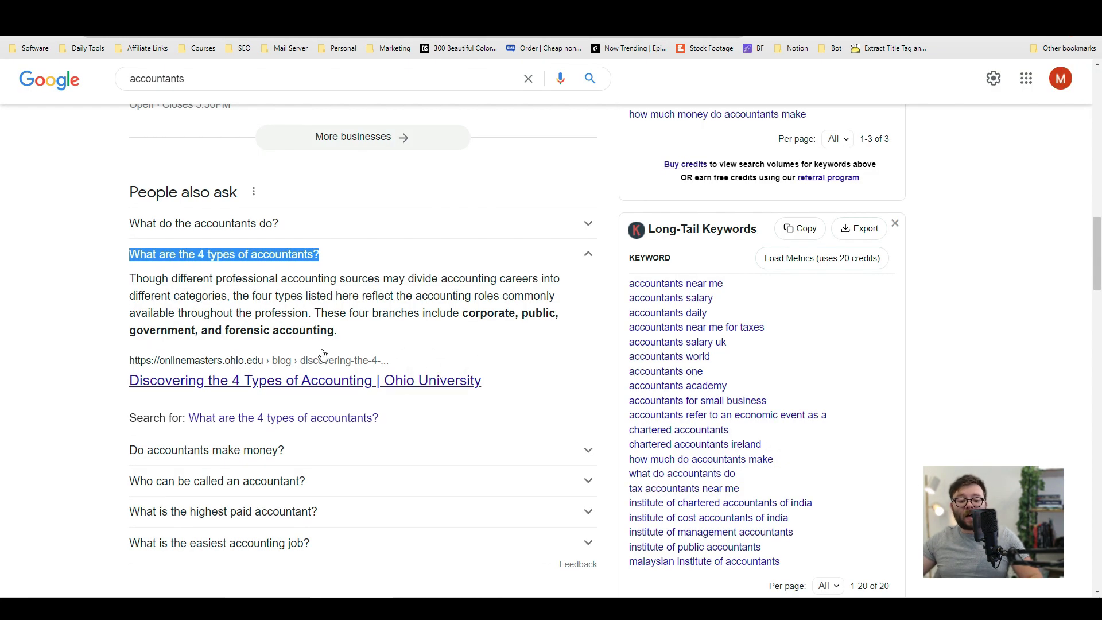
pyautogui.hotkey('ctrl', 'Tab')
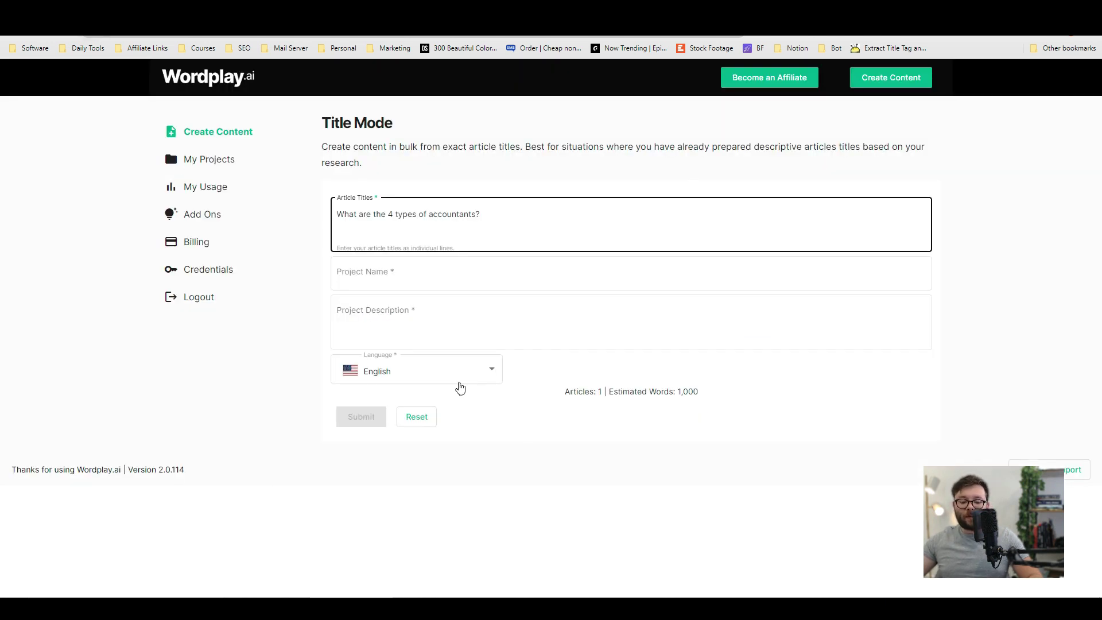
pyautogui.click(412, 285)
pyautogui.hotkey('ctrl', 'v')
pyautogui.click(400, 327)
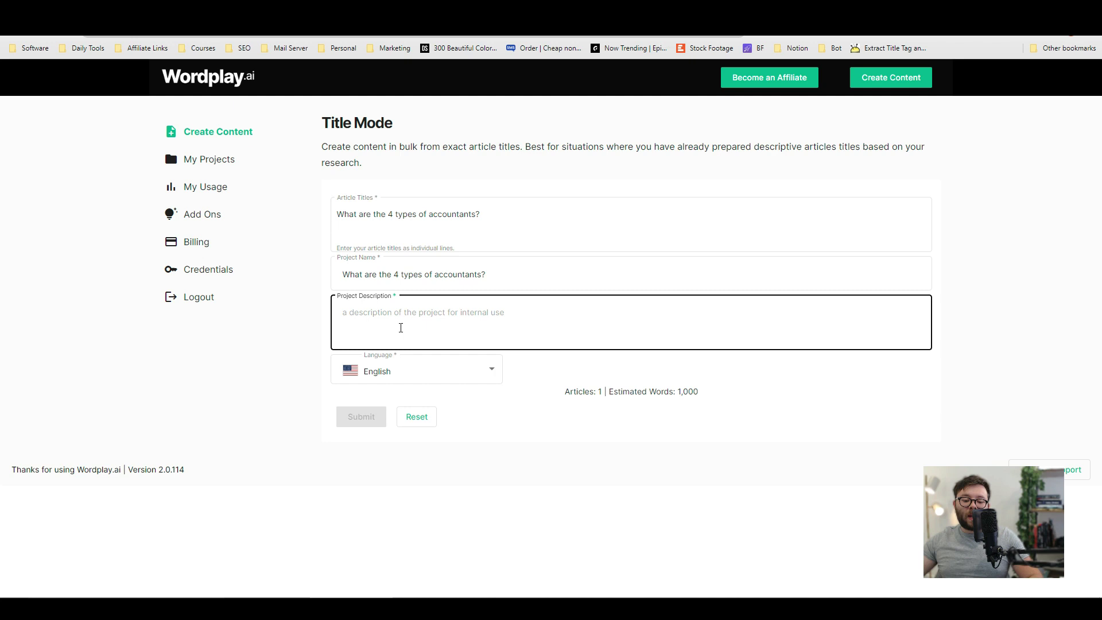
pyautogui.hotkey('ctrl', 'v')
# - Keep English as the language and submit the article, confirming the 1000-word estimate
pyautogui.click(400, 371)
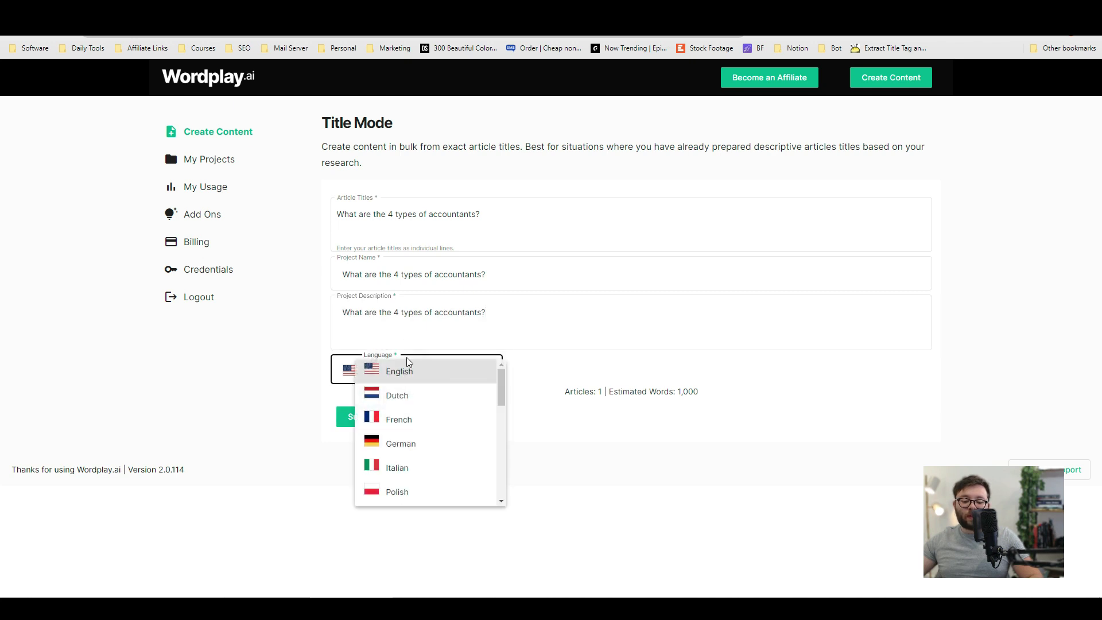
pyautogui.click(399, 373)
pyautogui.click(356, 423)
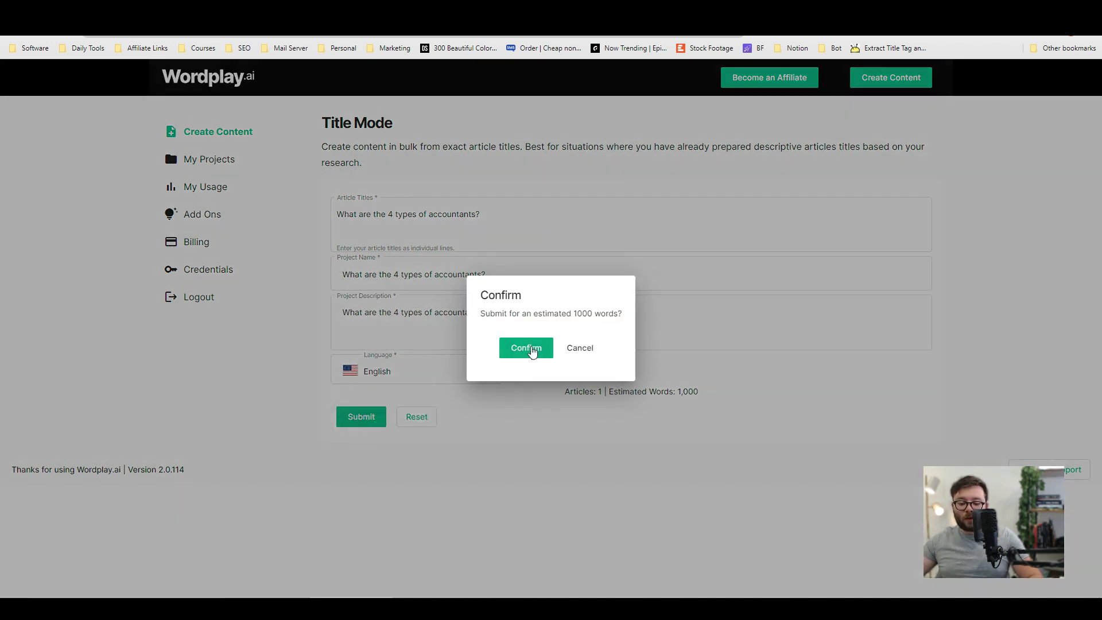
pyautogui.click(526, 347)
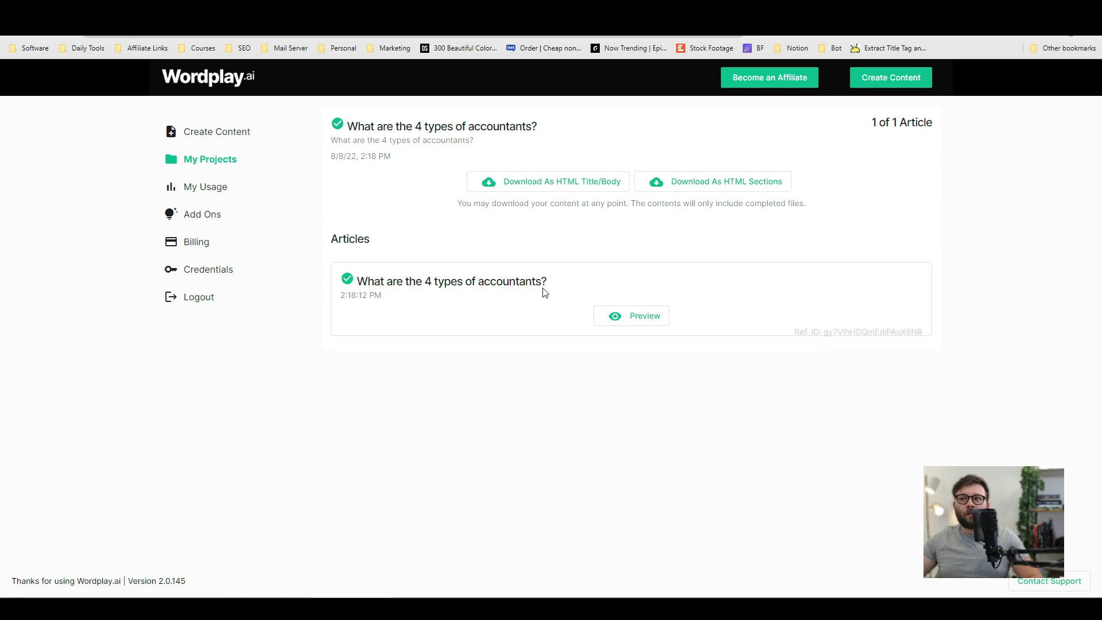
# - Preview the generated accountants article, scroll through it, and Quick Copy the full text
pyautogui.click(634, 325)
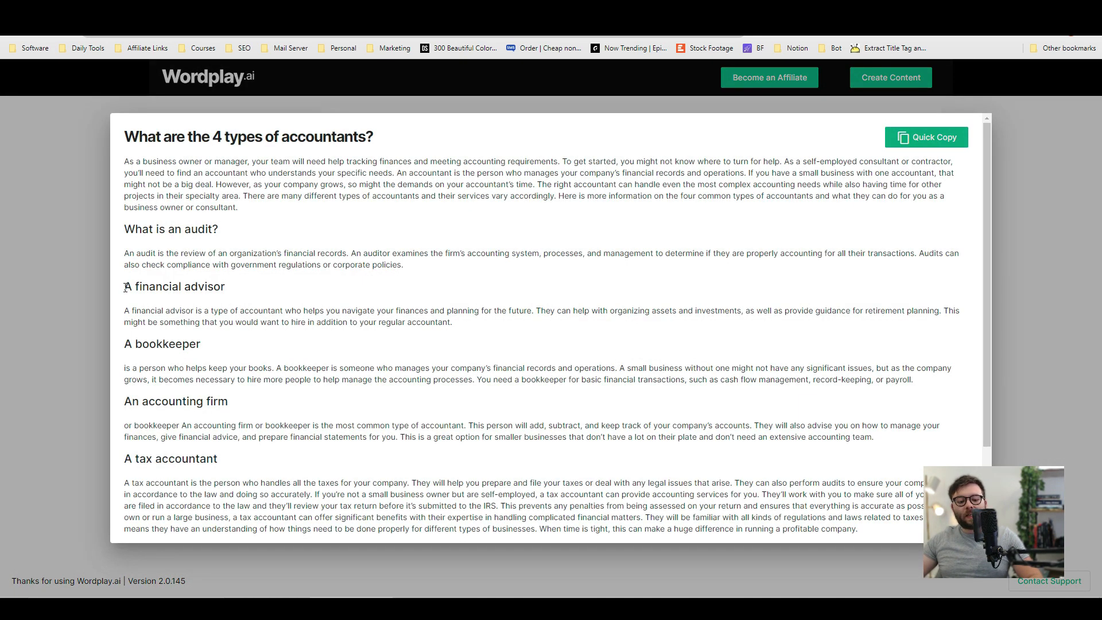
pyautogui.moveTo(125, 286); pyautogui.dragTo(361, 414)
pyautogui.scroll(-1, 401, 344)
pyautogui.scroll(-1, 222, 339)
pyautogui.click(361, 414)
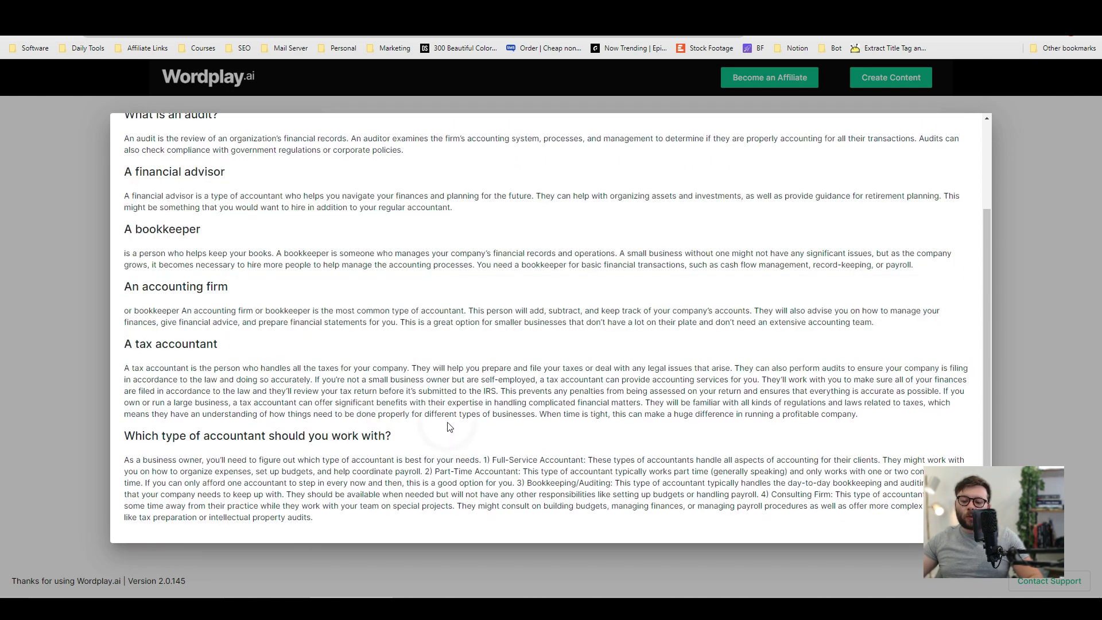
pyautogui.scroll(2, 384, 396)
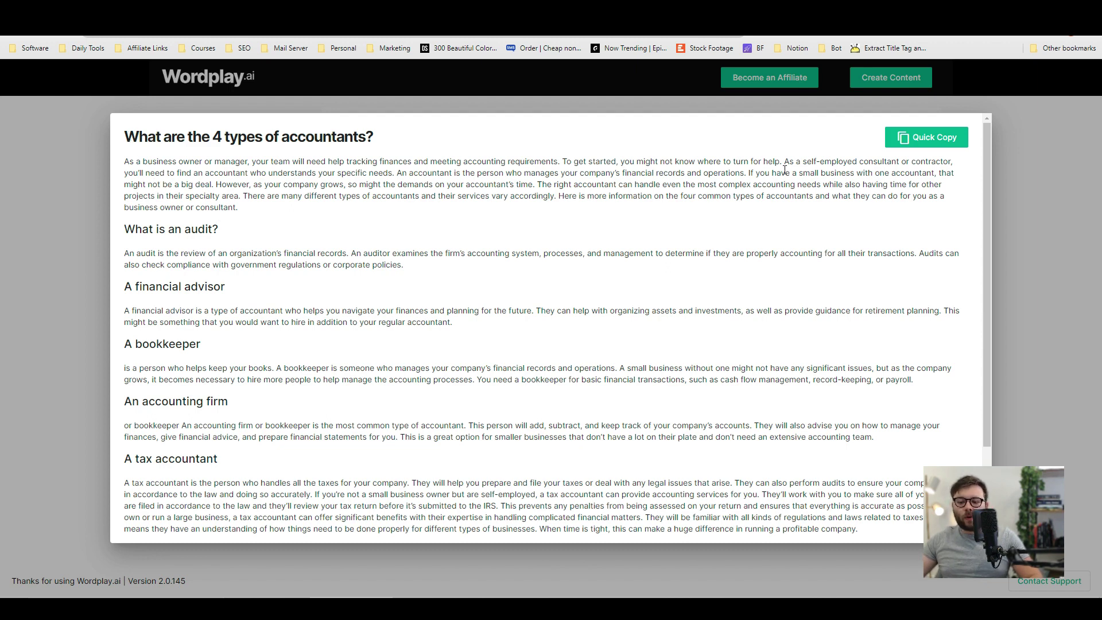
pyautogui.click(924, 139)
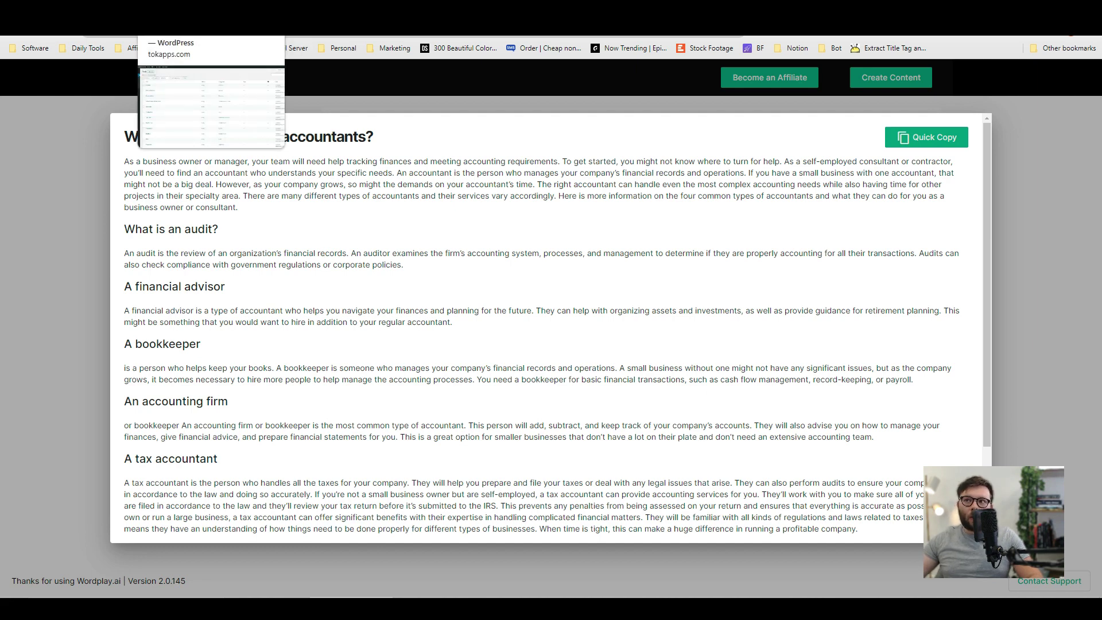
# - Start a new tokapps.com WordPress post and paste the copied article into its body
pyautogui.click(189, 24)
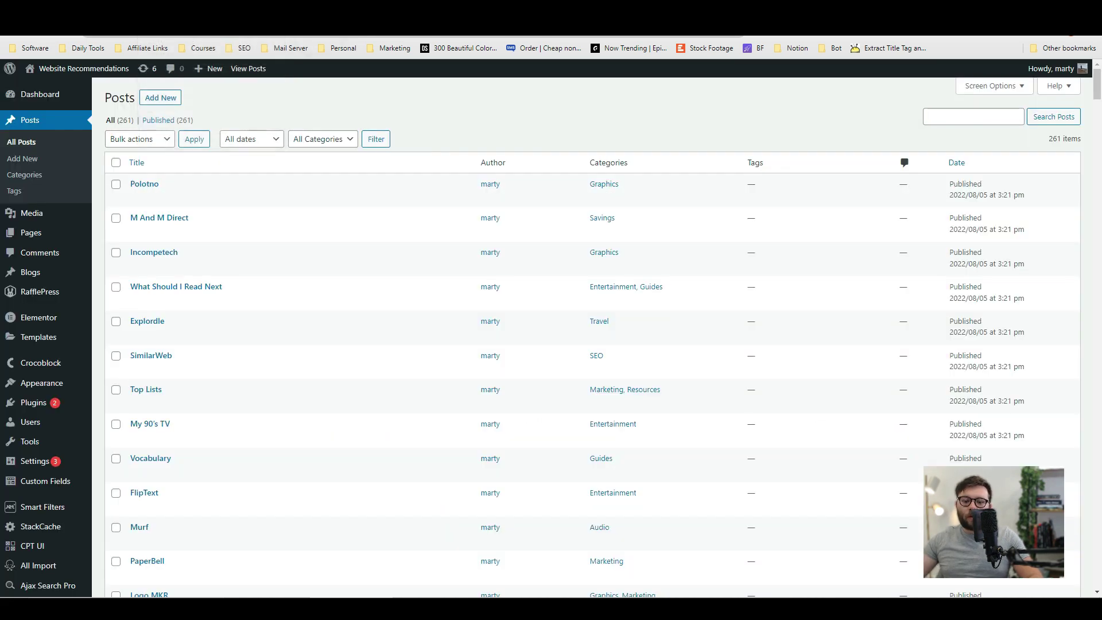
pyautogui.click(25, 161)
pyautogui.click(411, 282)
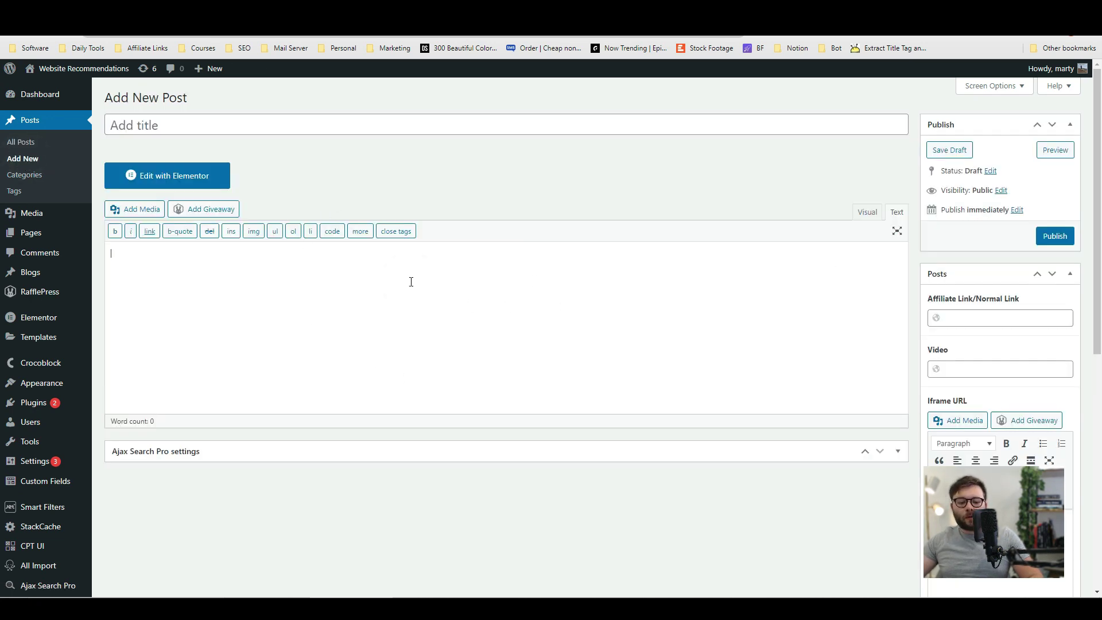
pyautogui.hotkey('ctrl', 'v')
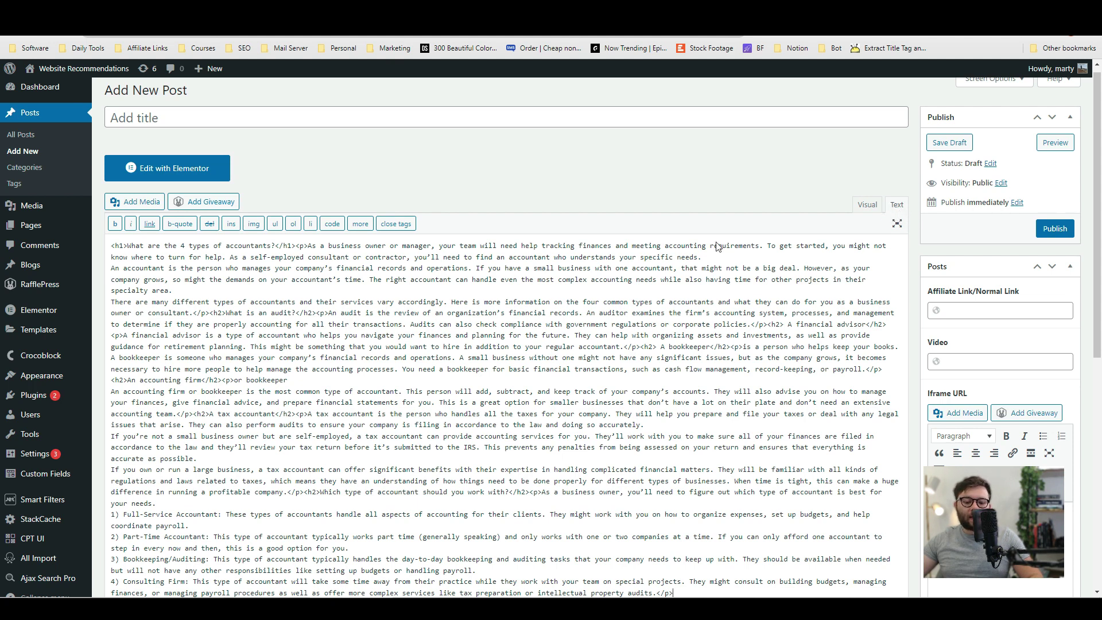
# - Use the h1 heading text 'What are the 4 types of accountants?' as the post title
pyautogui.moveTo(126, 245); pyautogui.dragTo(91, 246)
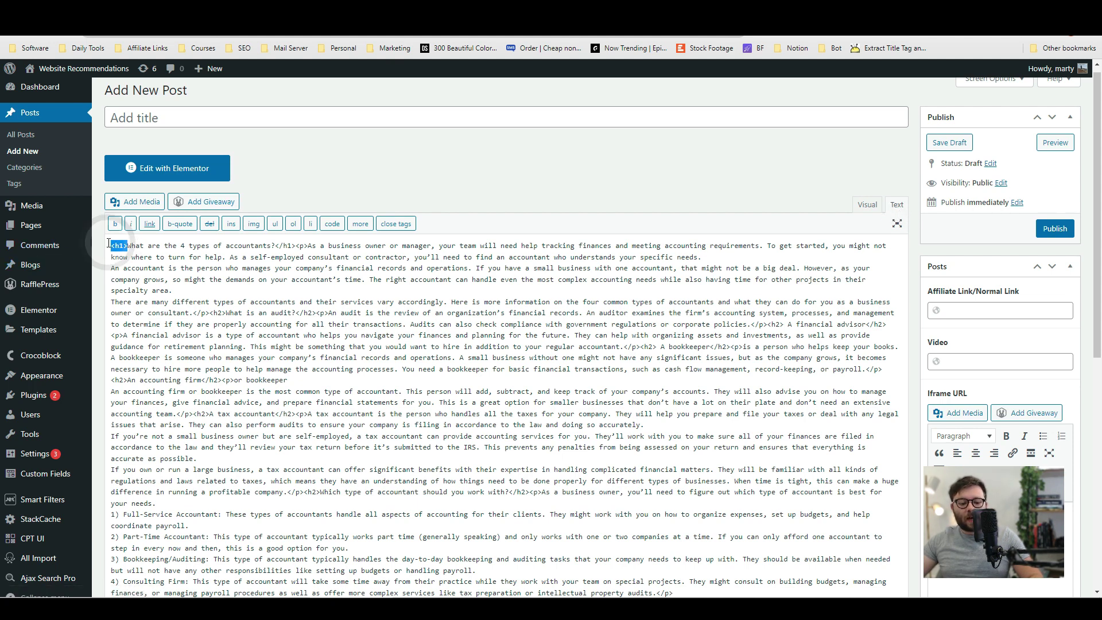
pyautogui.click(128, 246)
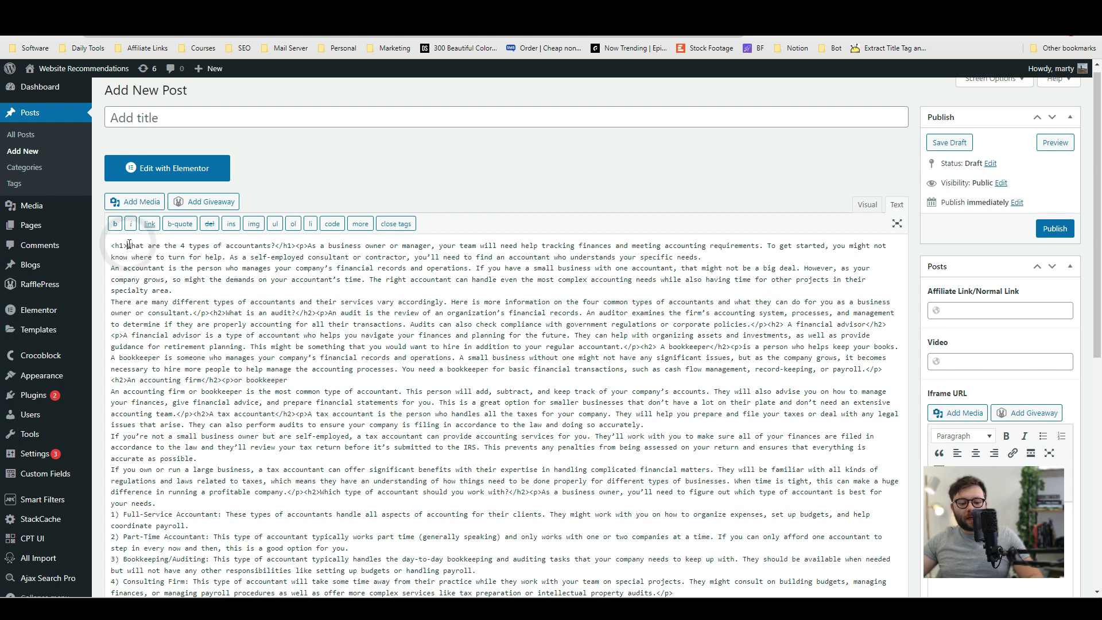
pyautogui.moveTo(127, 245); pyautogui.dragTo(115, 245)
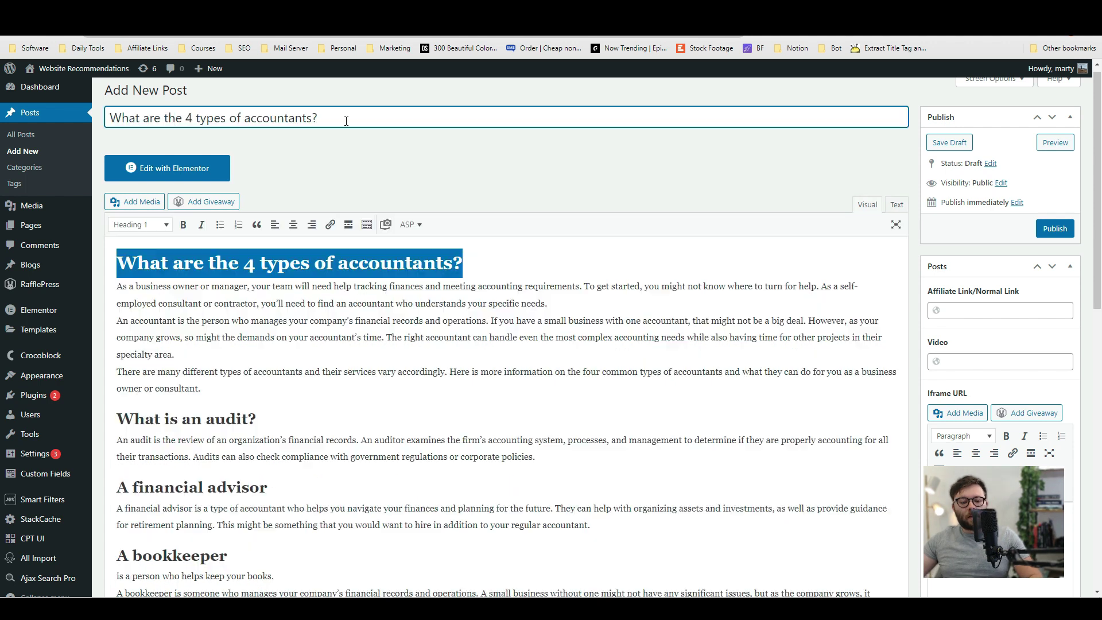
pyautogui.moveTo(347, 116); pyautogui.dragTo(107, 116)
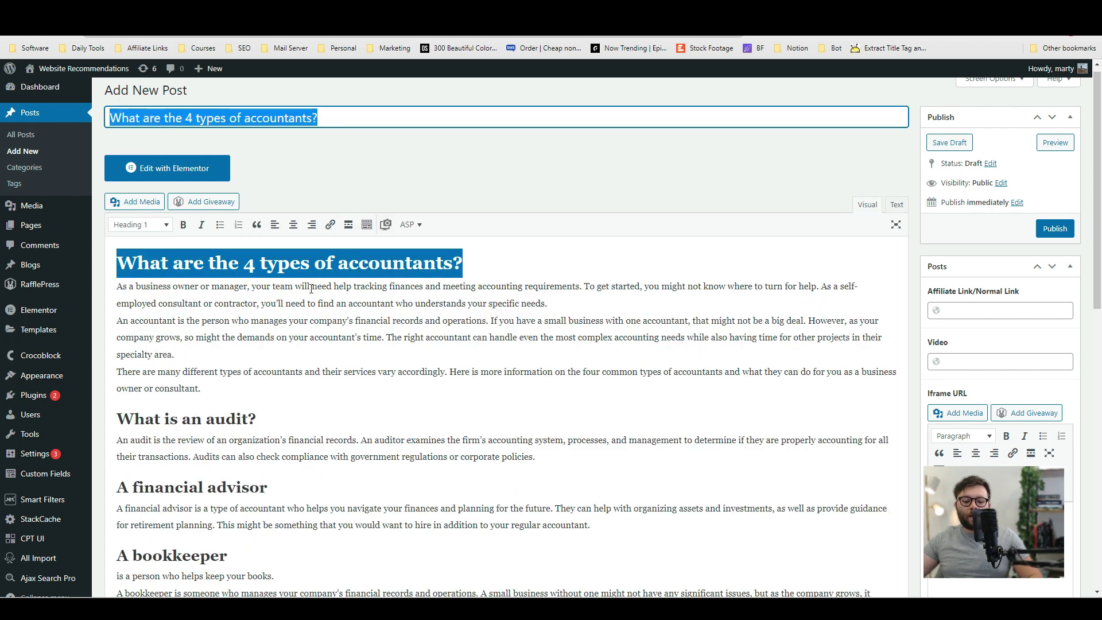
# - Delete the duplicate title heading and its empty line from the post body
pyautogui.click(319, 263)
pyautogui.tripleClick(342, 270)
pyautogui.press('BackSpace')
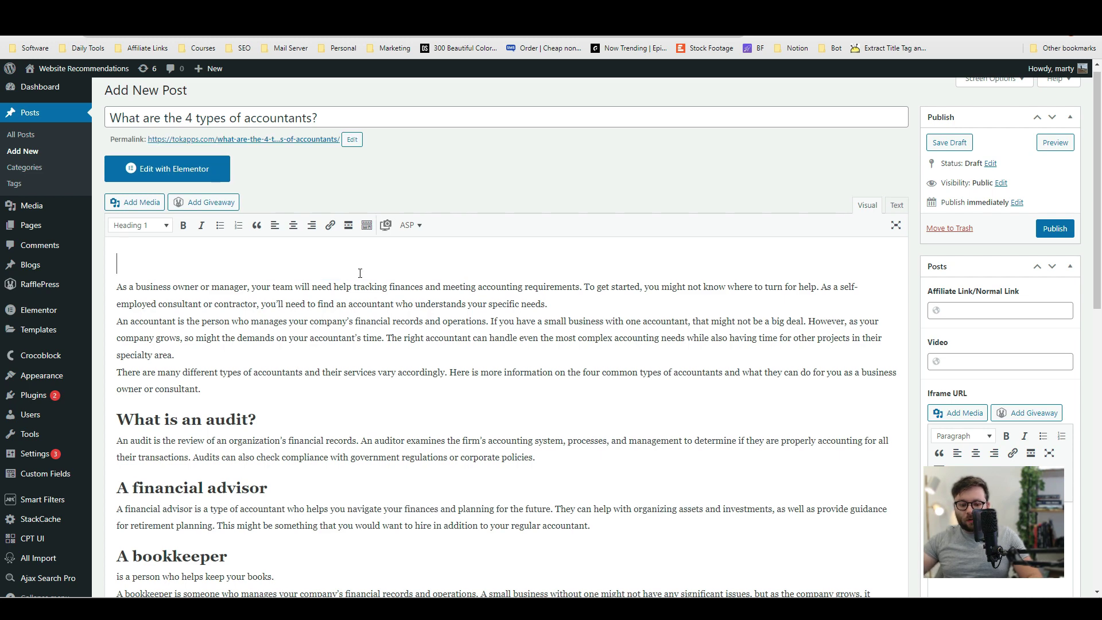
pyautogui.press('BackSpace')
pyautogui.press('Delete')
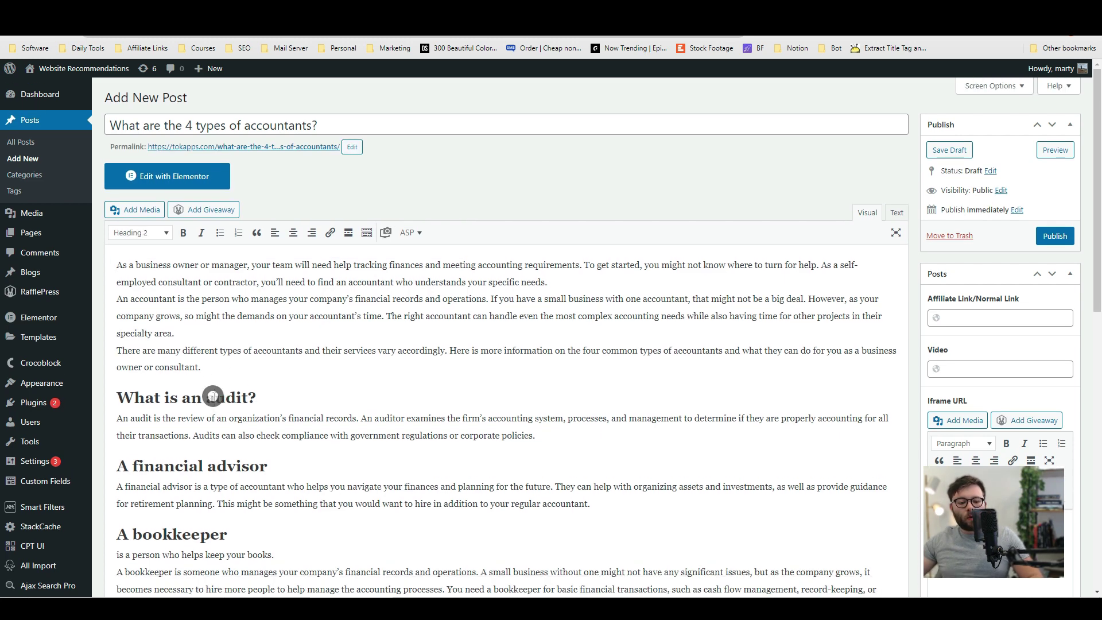
# - Review the subheadings, then copy 'What is an audit?' and switch to Wordplay.ai
pyautogui.doubleClick(229, 391)
pyautogui.click(153, 400)
pyautogui.scroll(-2, 172, 384)
pyautogui.doubleClick(184, 351)
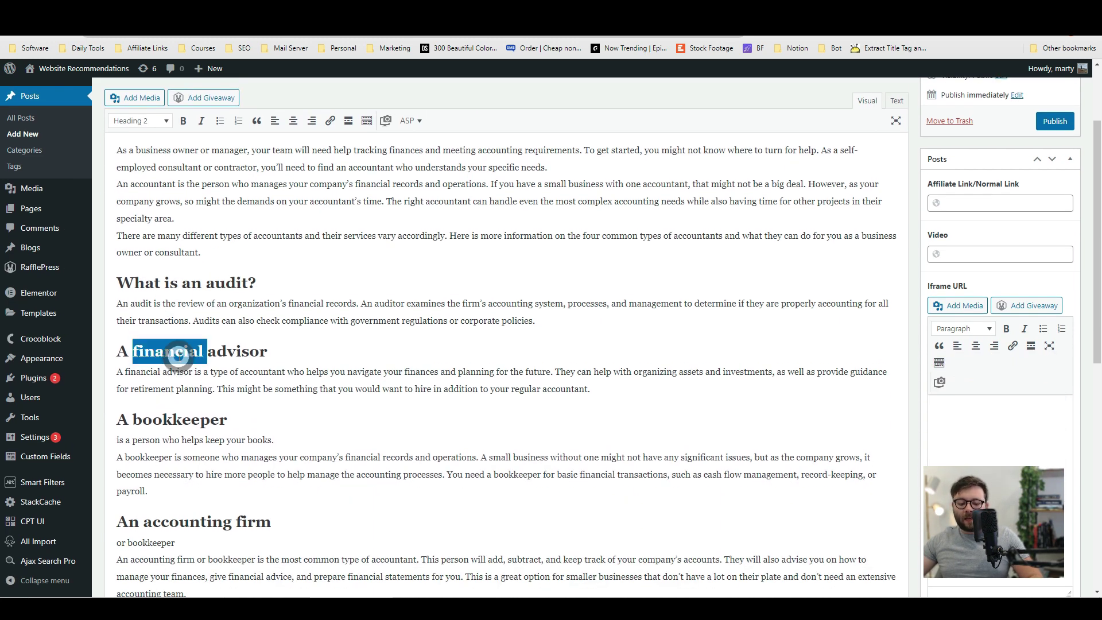
pyautogui.tripleClick(183, 419)
pyautogui.scroll(-2, 180, 423)
pyautogui.doubleClick(154, 405)
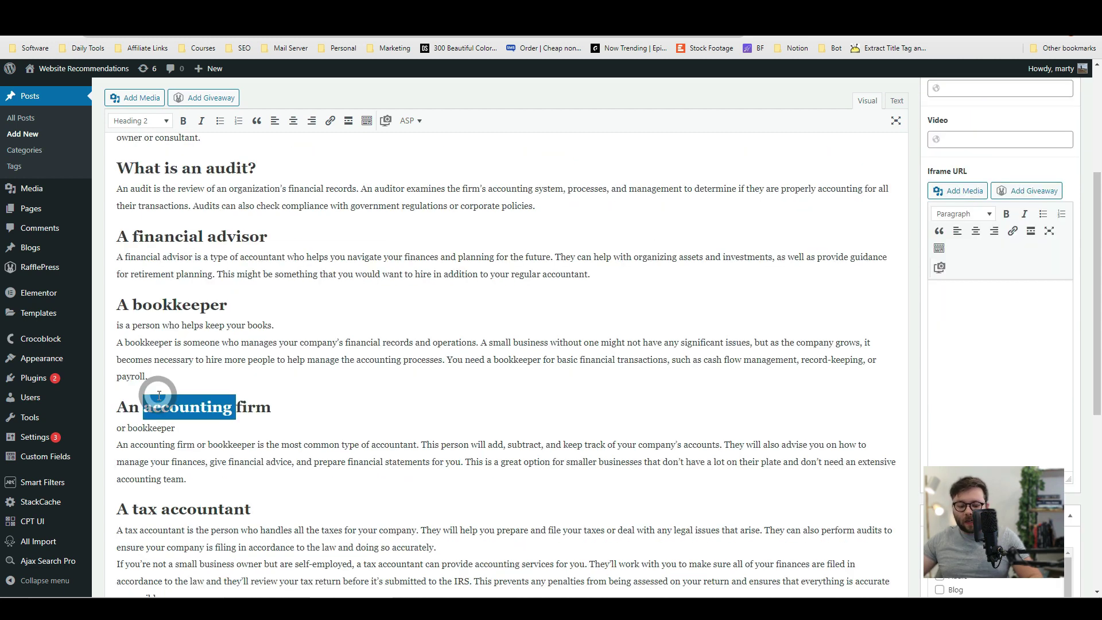
pyautogui.click(159, 405)
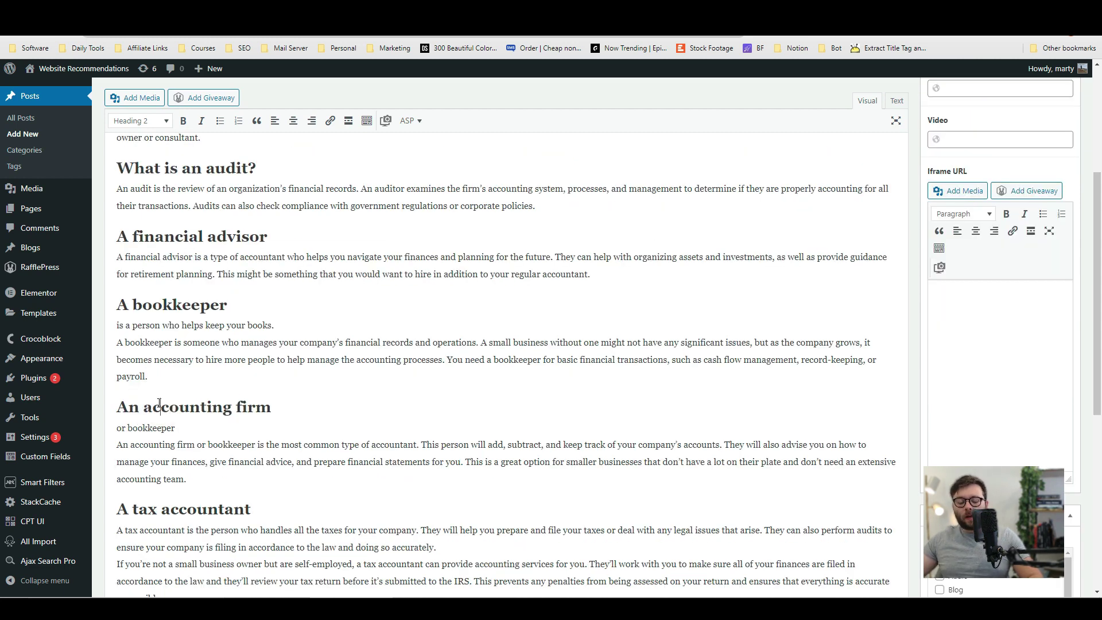
pyautogui.scroll(-4, 166, 404)
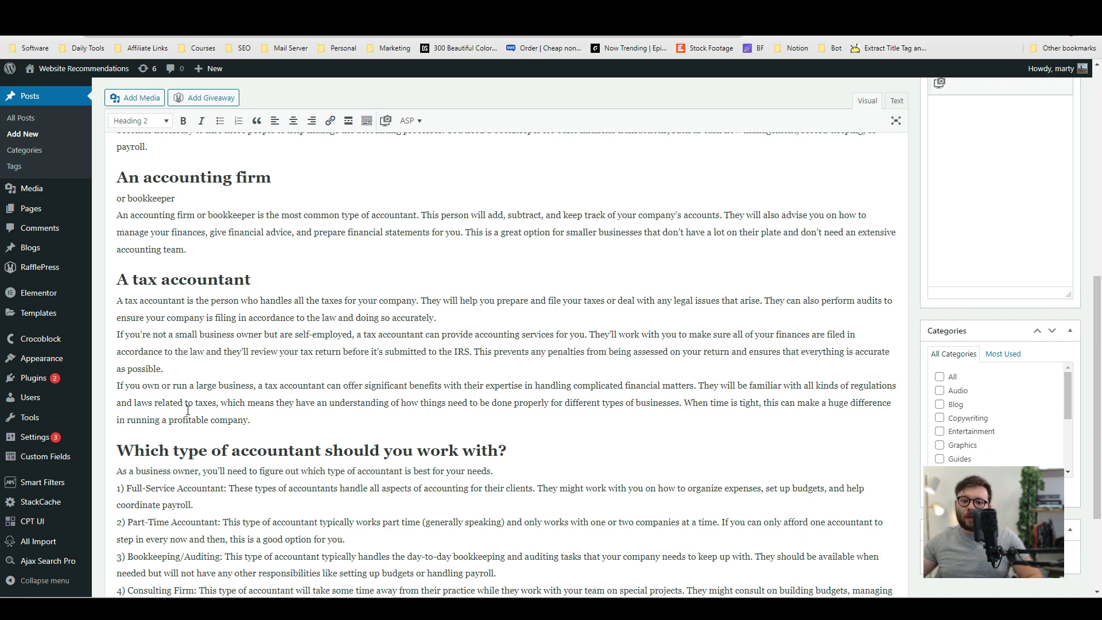
pyautogui.scroll(-3, 321, 428)
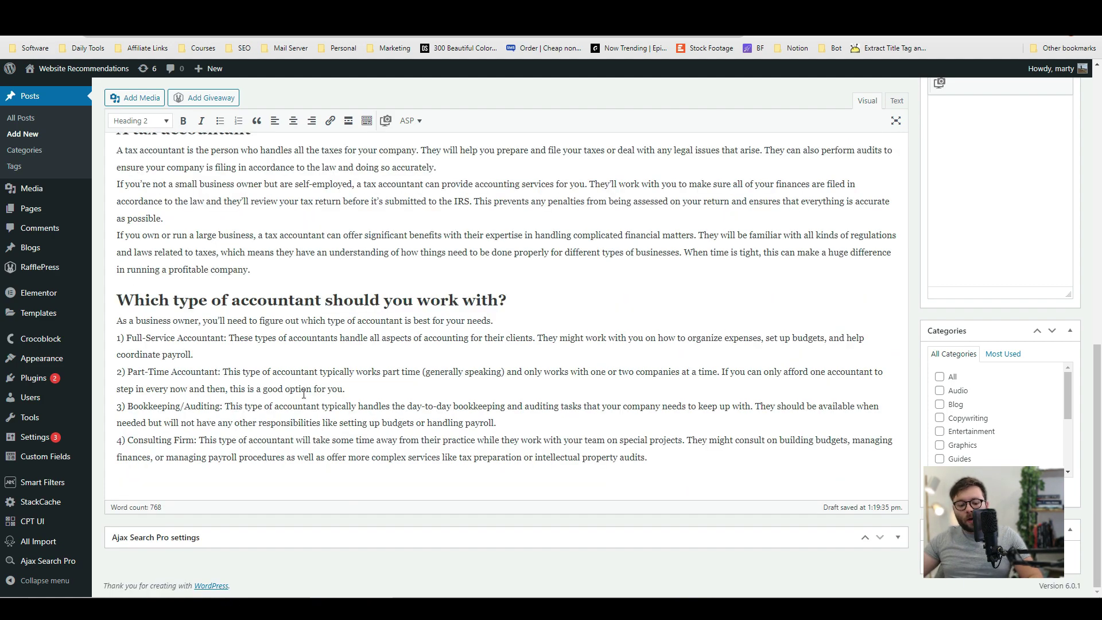
pyautogui.scroll(15, 354, 363)
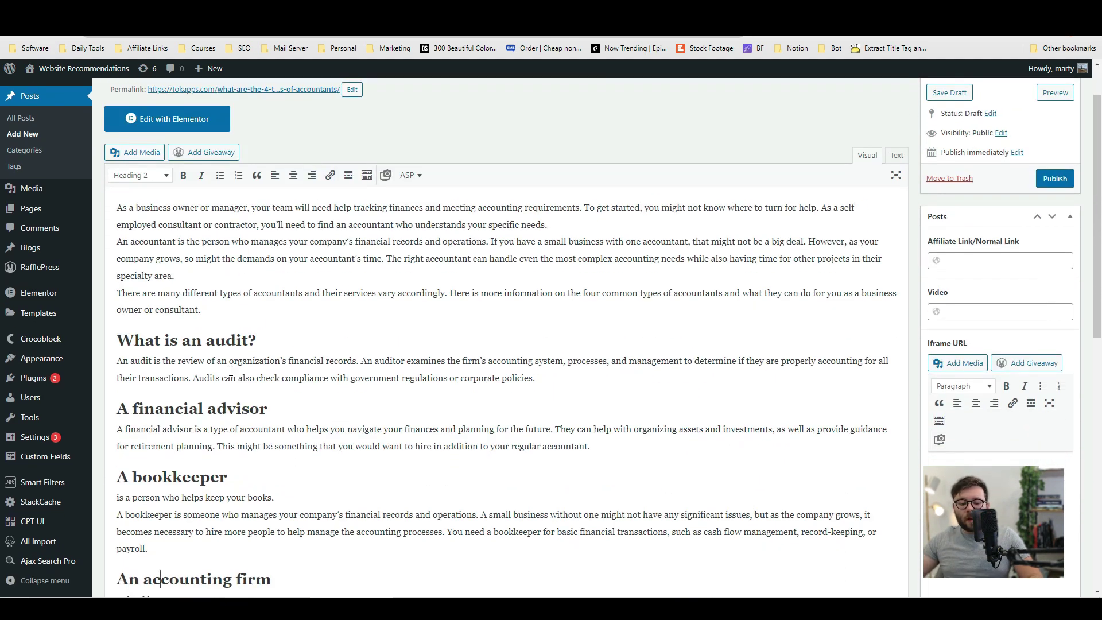
pyautogui.tripleClick(220, 342)
pyautogui.hotkey('ctrl', 'c')
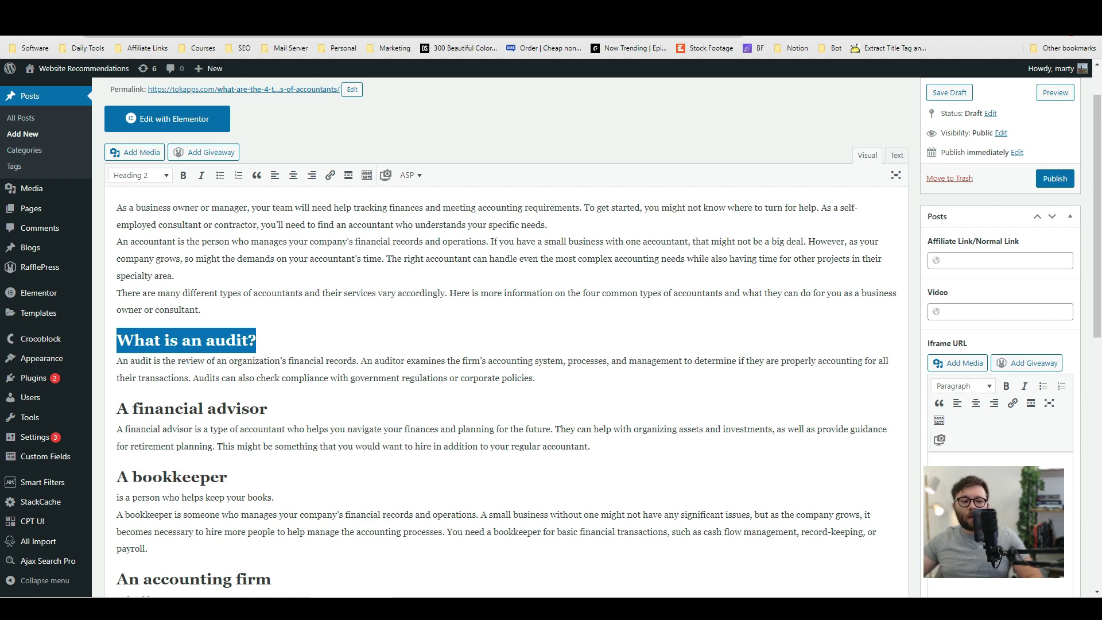
pyautogui.hotkey('ctrl', 'Tab')
# - Start a Topic Mode request with 'What is an audit?' as the first topic
pyautogui.click(1066, 231)
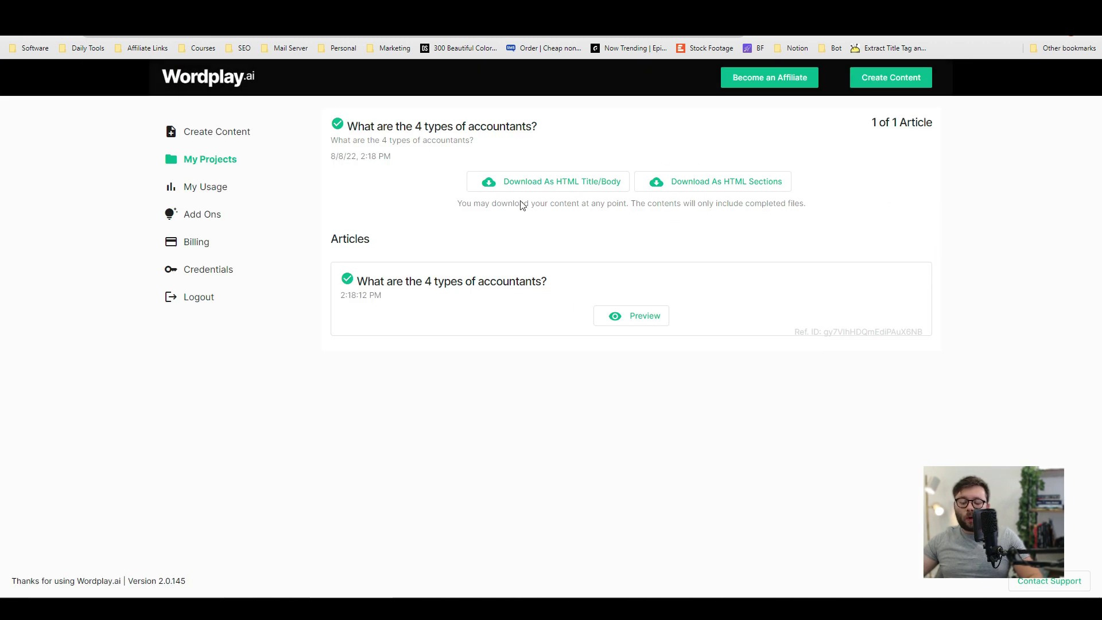
pyautogui.click(171, 134)
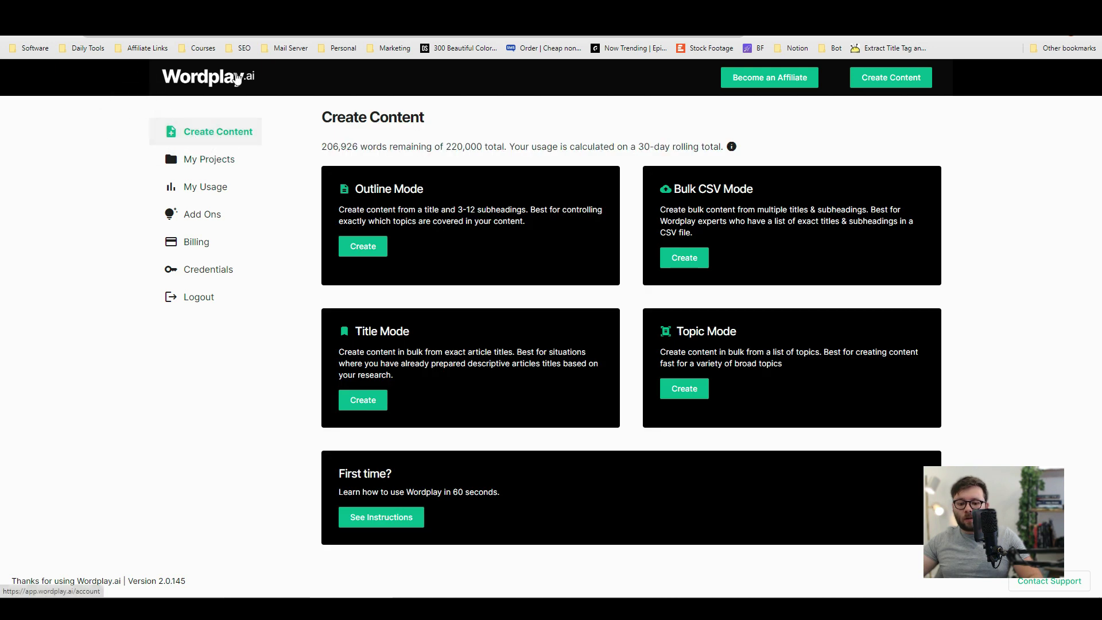
pyautogui.click(699, 389)
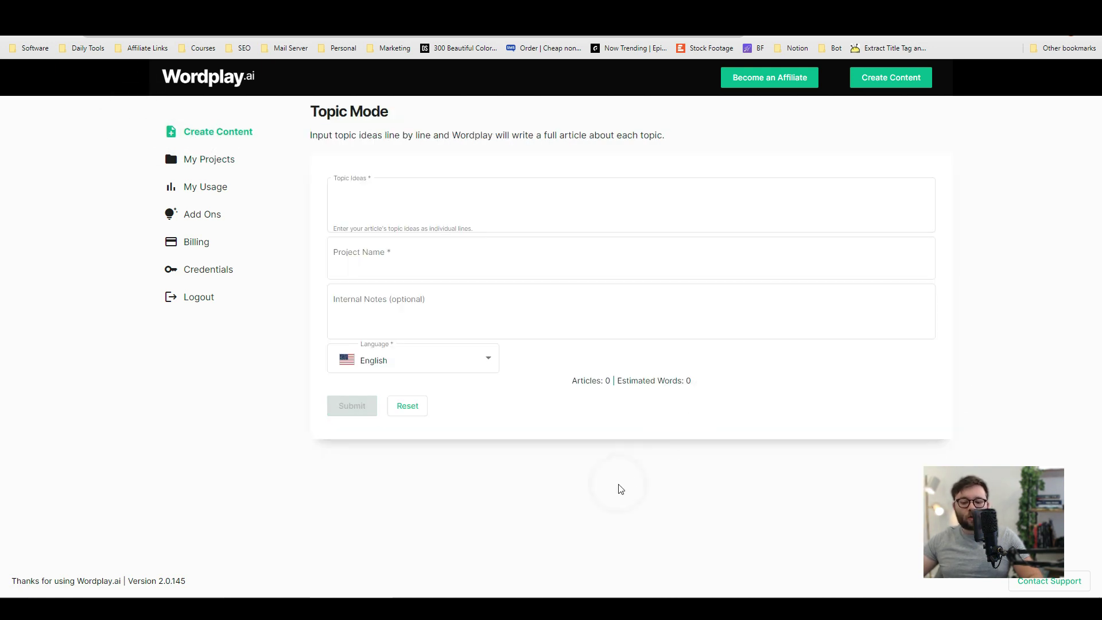
pyautogui.click(410, 197)
pyautogui.hotkey('ctrl', 'v')
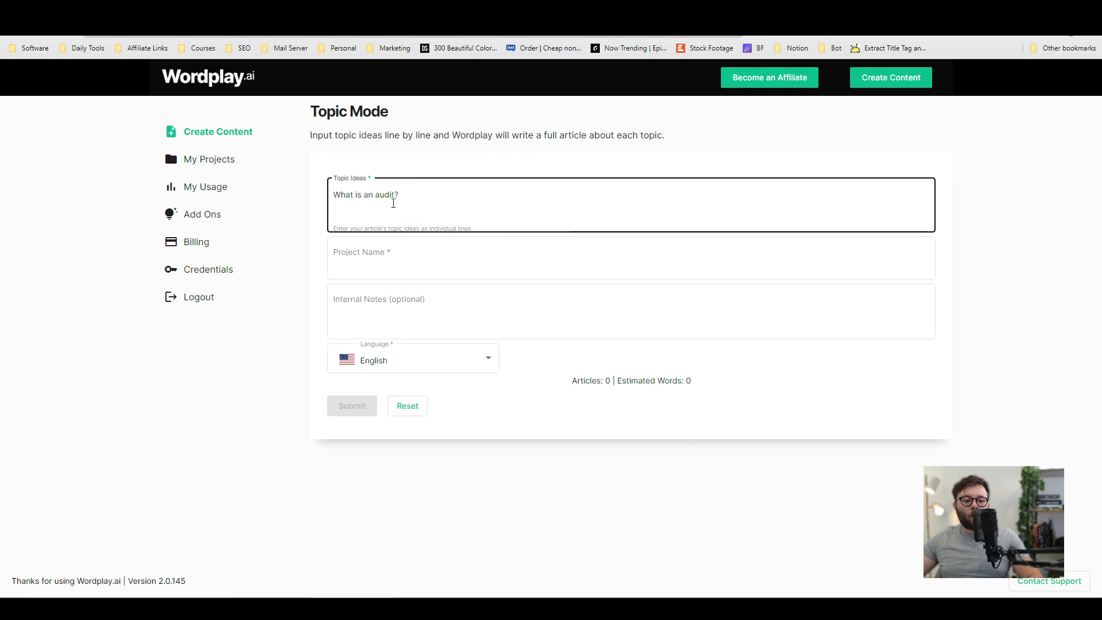
# - Add 'A financial advisor' and 'A bookkeeper' from the WordPress post as topics two and three
pyautogui.hotkey('ctrl', 'Tab')
pyautogui.doubleClick(194, 411)
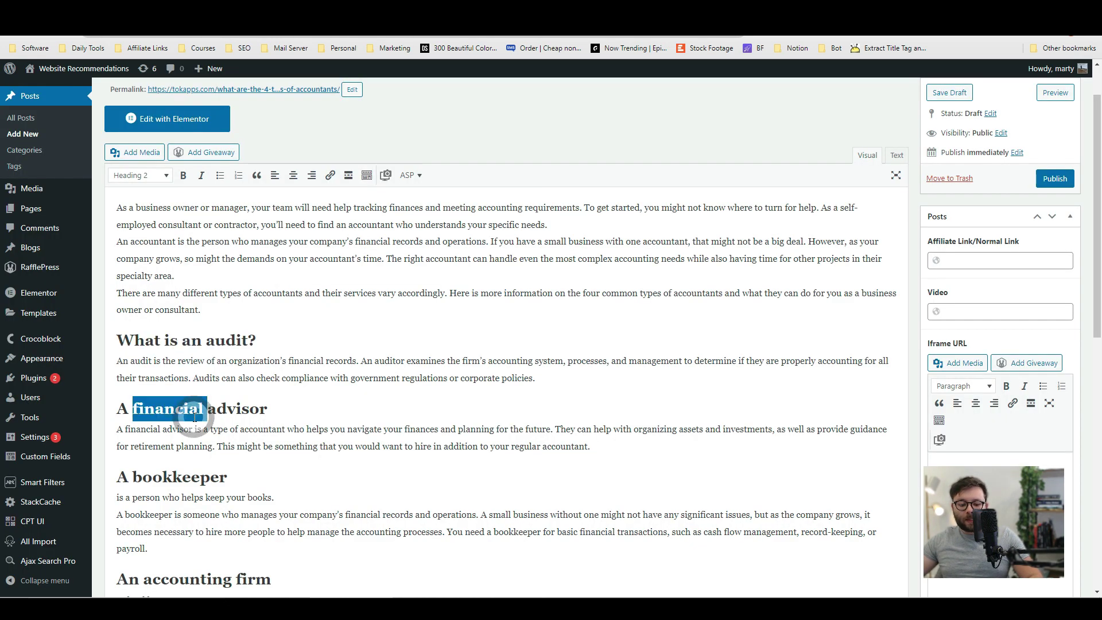
pyautogui.click(194, 417)
pyautogui.hotkey('ctrl', 'c')
pyautogui.hotkey('ctrl', 'shift', 'Tab')
pyautogui.press('Return')
pyautogui.hotkey('ctrl', 'v')
pyautogui.hotkey('ctrl', 'Tab')
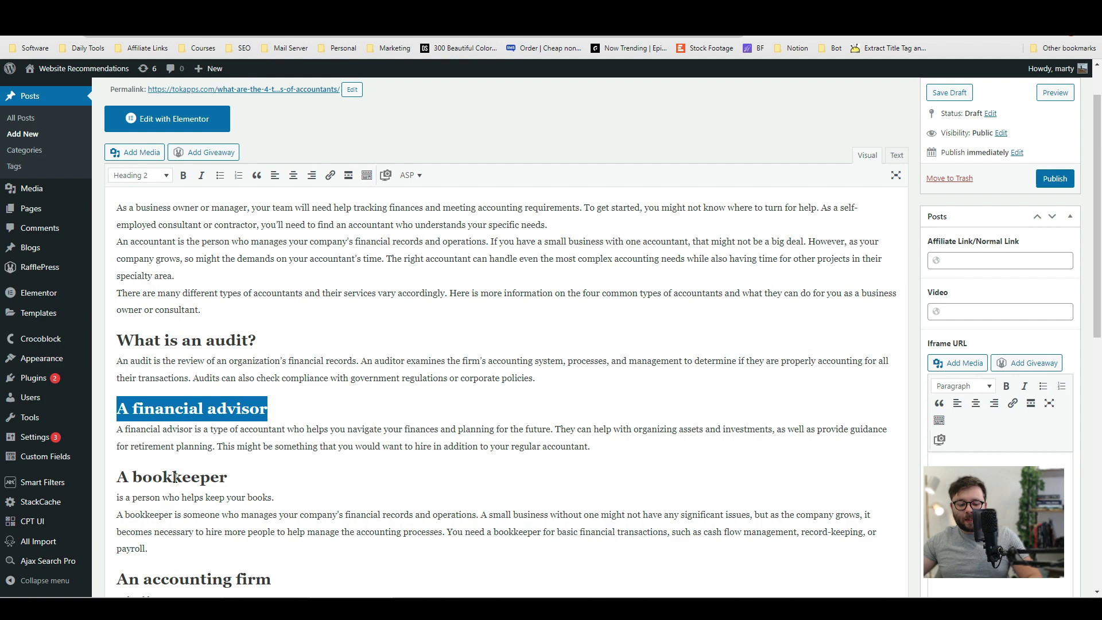
pyautogui.tripleClick(175, 477)
pyautogui.hotkey('ctrl', 'c')
pyautogui.hotkey('ctrl', 'shift', 'Tab')
pyautogui.press('Return')
pyautogui.hotkey('ctrl', 'v')
# - Add 'An accounting firm?' and 'A tax accountant' as the fourth and fifth topics
pyautogui.hotkey('ctrl', 'Tab')
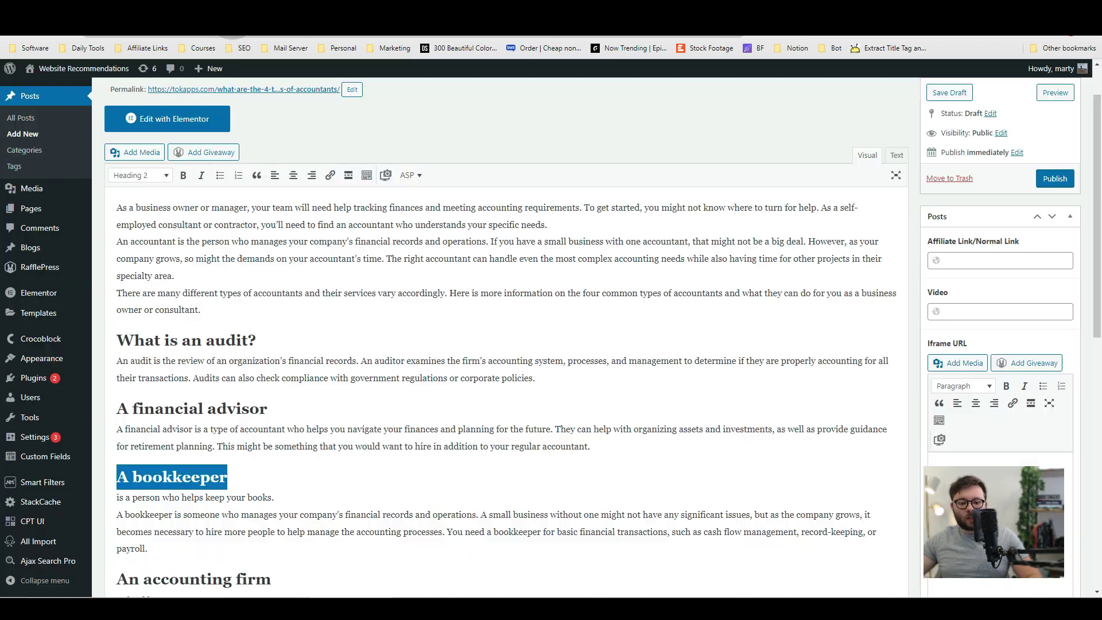
pyautogui.scroll(-3, 196, 405)
pyautogui.tripleClick(197, 405)
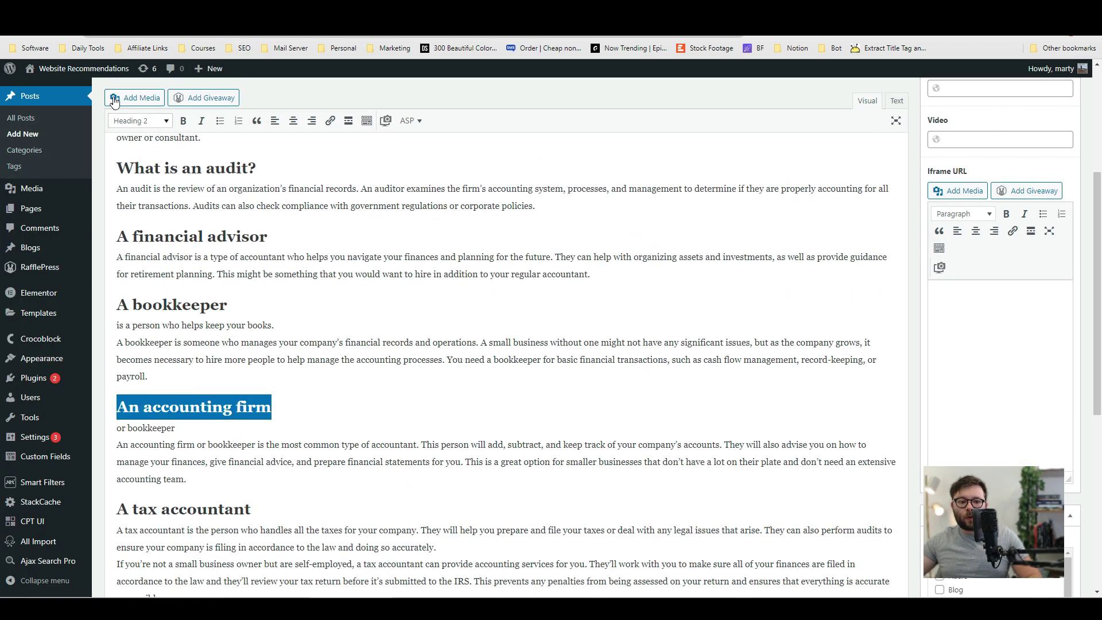
pyautogui.hotkey('ctrl', 'c')
pyautogui.hotkey('ctrl', 'shift', 'Tab')
pyautogui.press('Return')
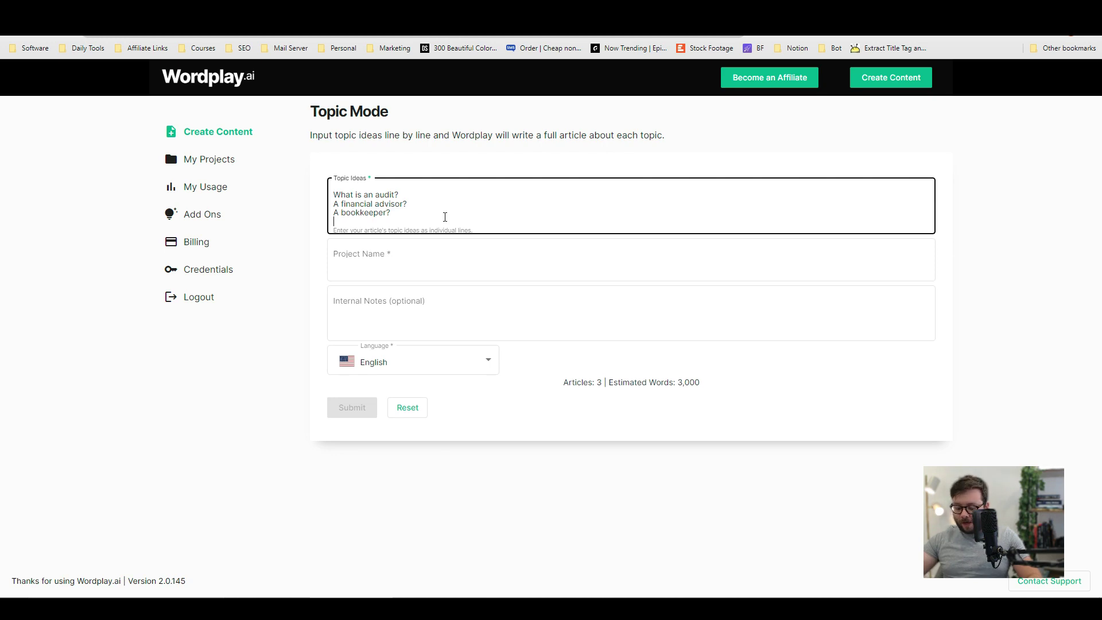
pyautogui.hotkey('ctrl', 'v')
pyautogui.write('?')
pyautogui.hotkey('ctrl', 'Tab')
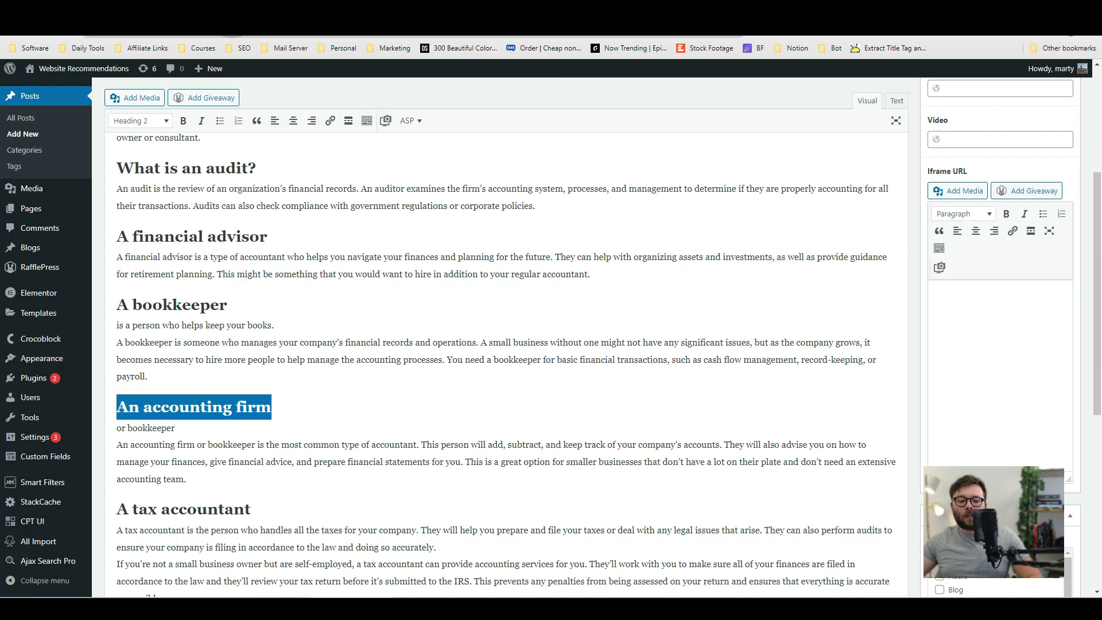
pyautogui.scroll(-2, 178, 395)
pyautogui.tripleClick(178, 395)
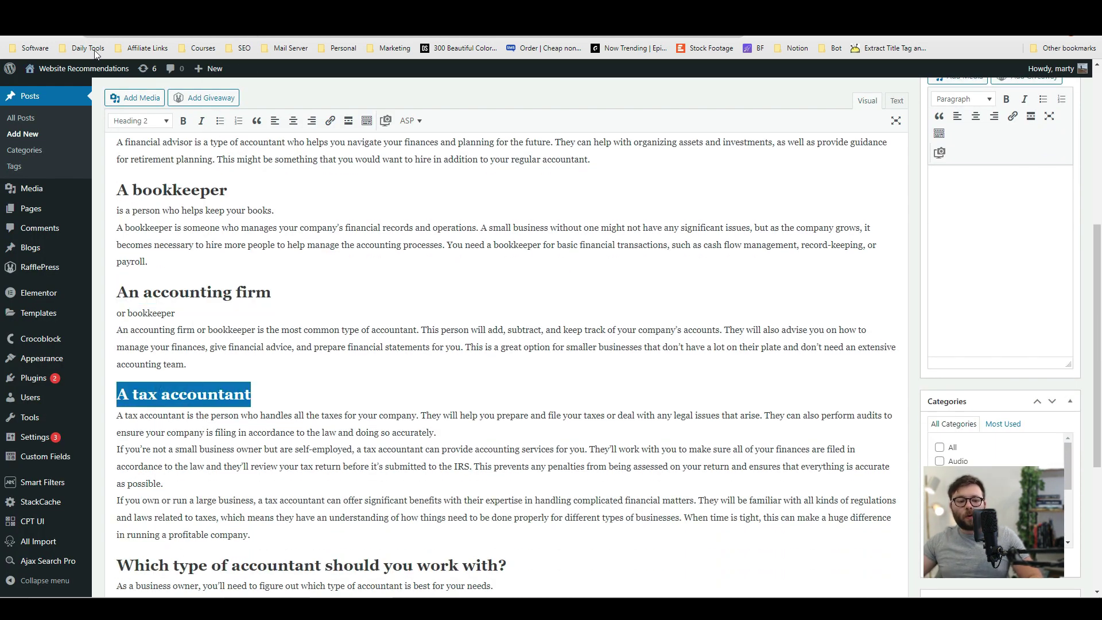
pyautogui.hotkey('ctrl', 'Tab')
pyautogui.press('Return')
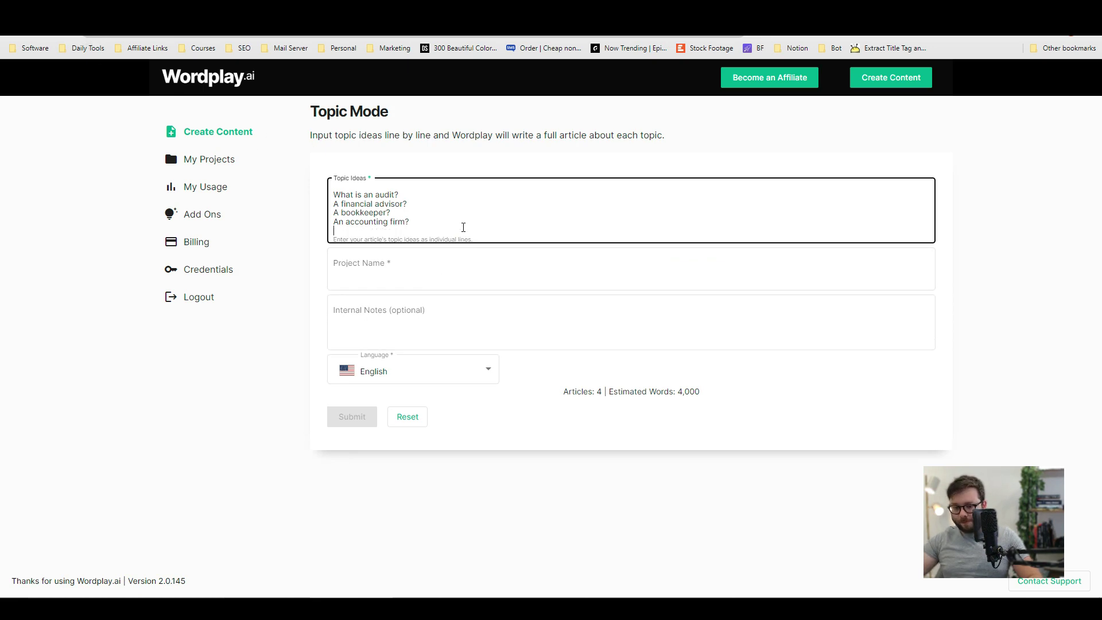
pyautogui.hotkey('ctrl', 'Tab')
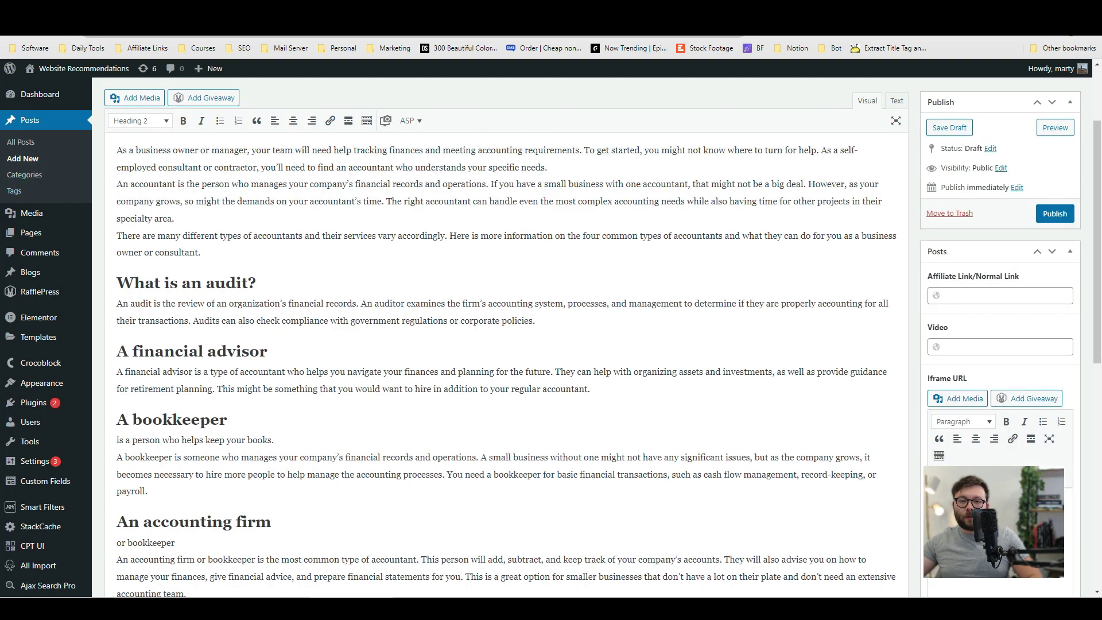
# - Fill Project Name and Internal Notes with 'What is an audit?'
pyautogui.hotkey('ctrl', 'Tab')
pyautogui.click(364, 271)
pyautogui.hotkey('ctrl', 'v')
pyautogui.click(364, 329)
pyautogui.hotkey('ctrl', 'v')
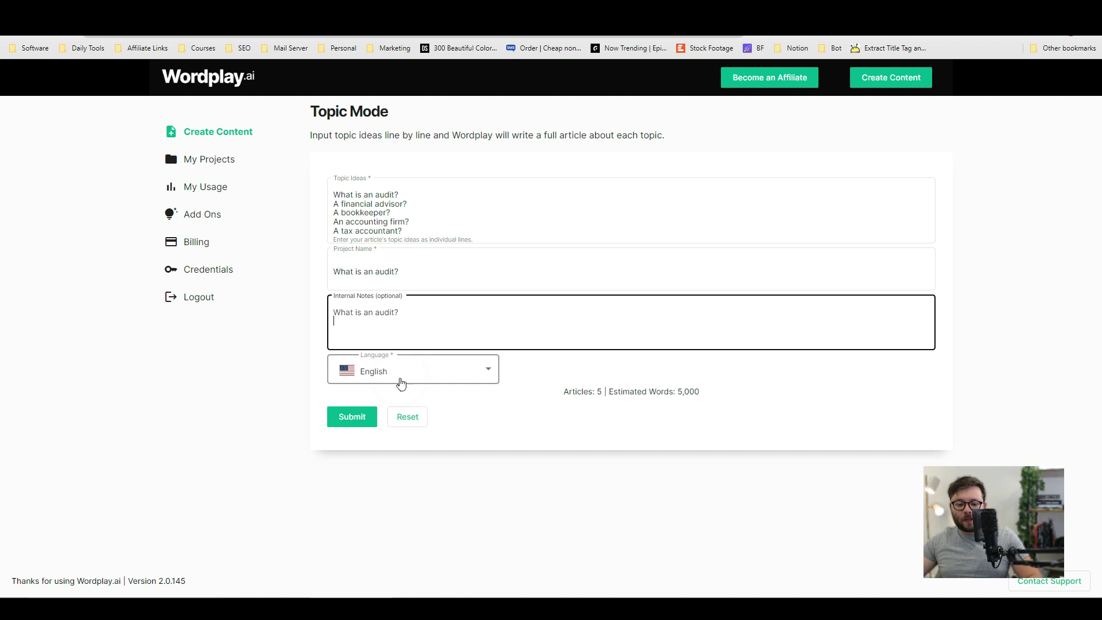
# - Submit and confirm the five topics, then open the 'What is an audit?' project
pyautogui.click(351, 417)
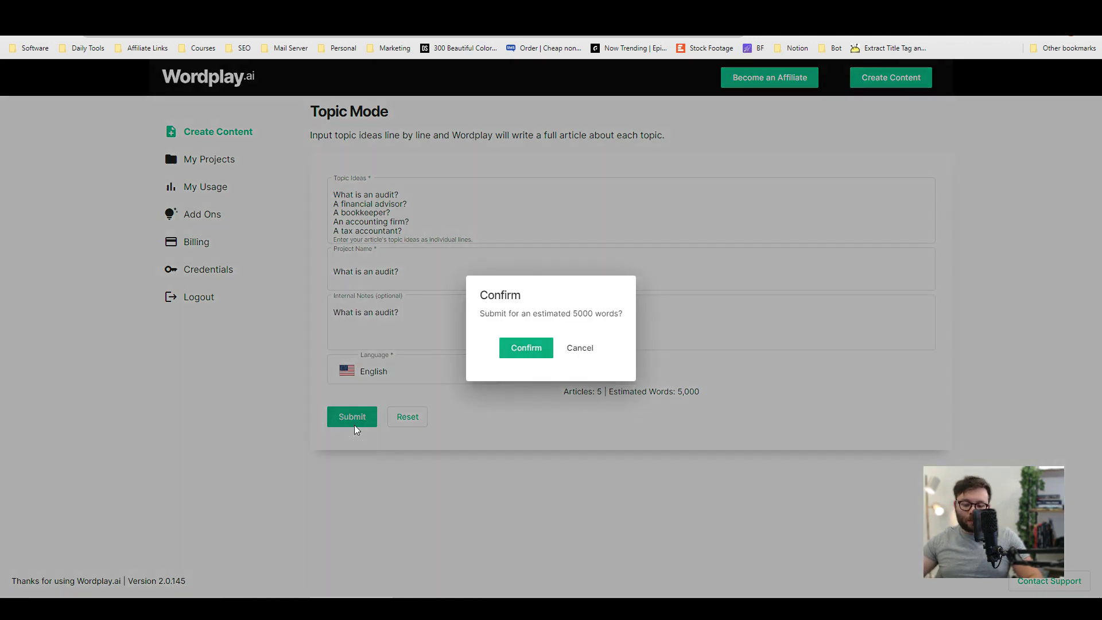
pyautogui.click(539, 350)
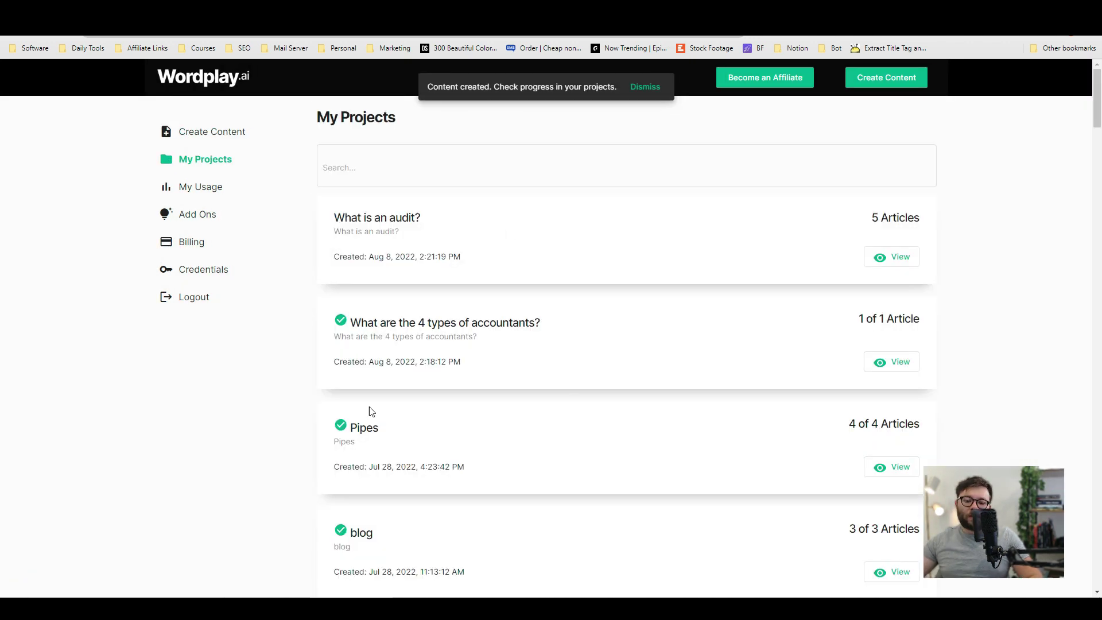
pyautogui.click(420, 259)
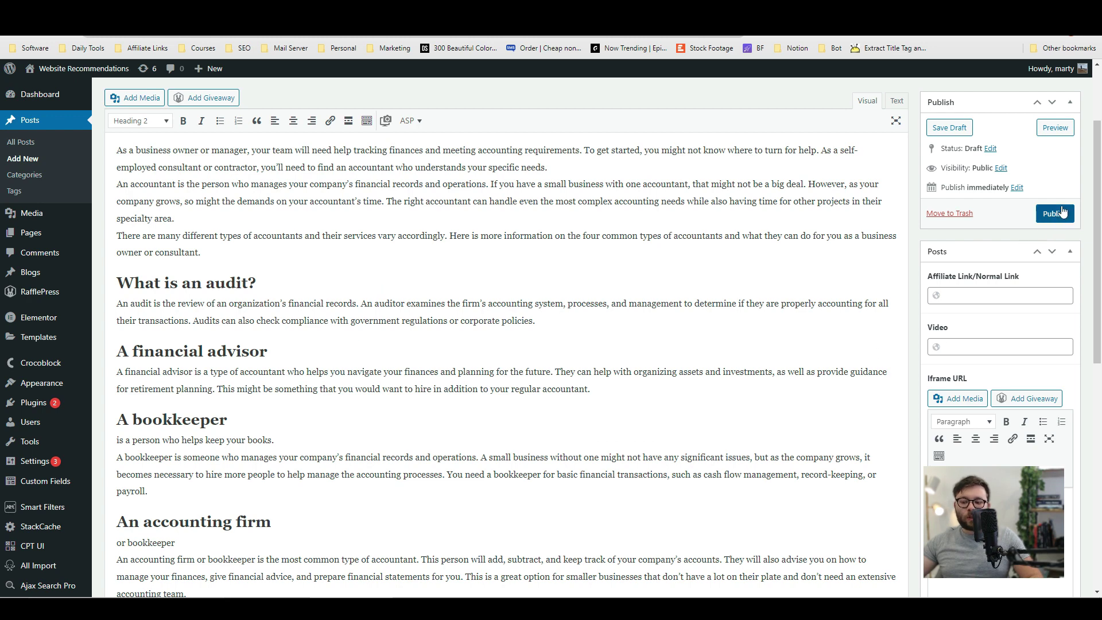
# - Publish the 4 types of accountants post in WordPress and open its live permalink
pyautogui.click(1053, 214)
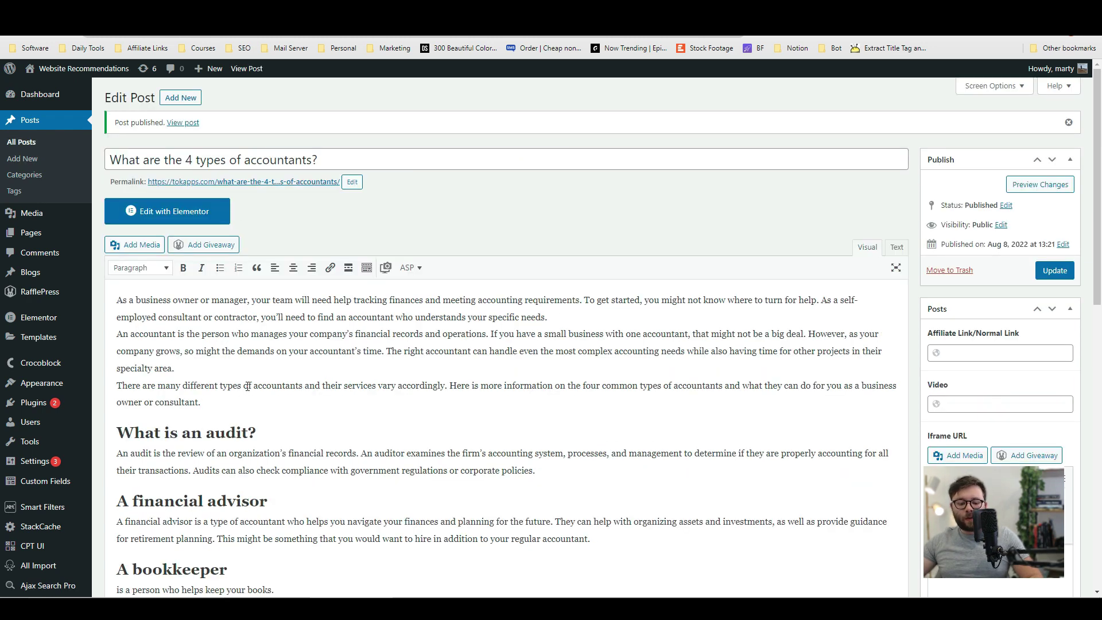
pyautogui.scroll(-2, 250, 127)
pyautogui.scroll(2, 251, 127)
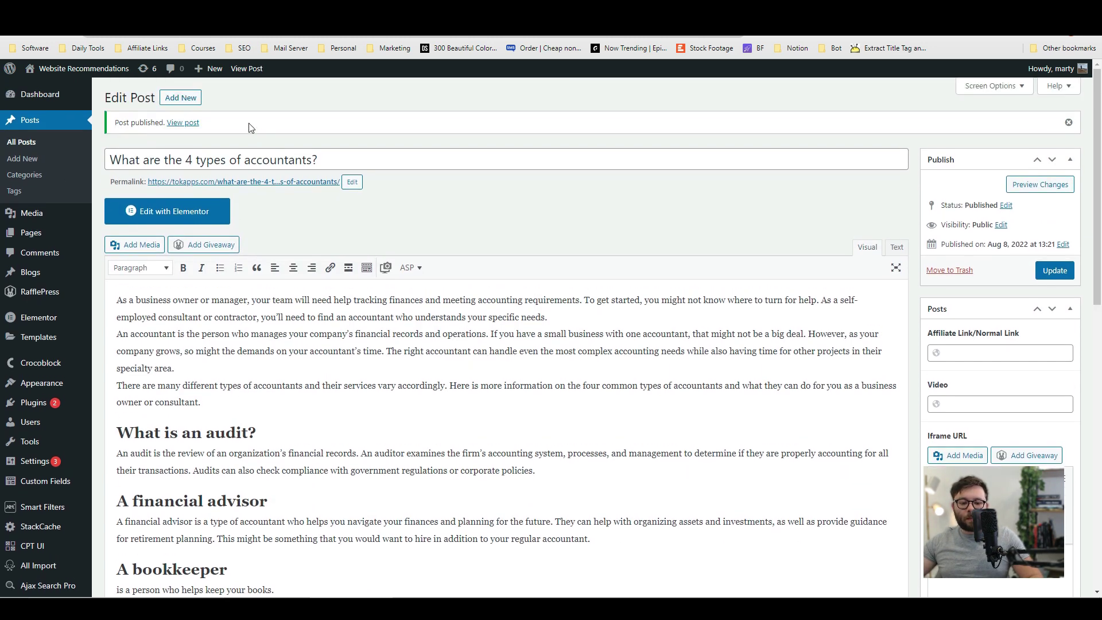
pyautogui.click(269, 182)
# - Scroll through the live accountants post, then return to Wordplay.ai's five completed articles
pyautogui.scroll(-15, 507, 243)
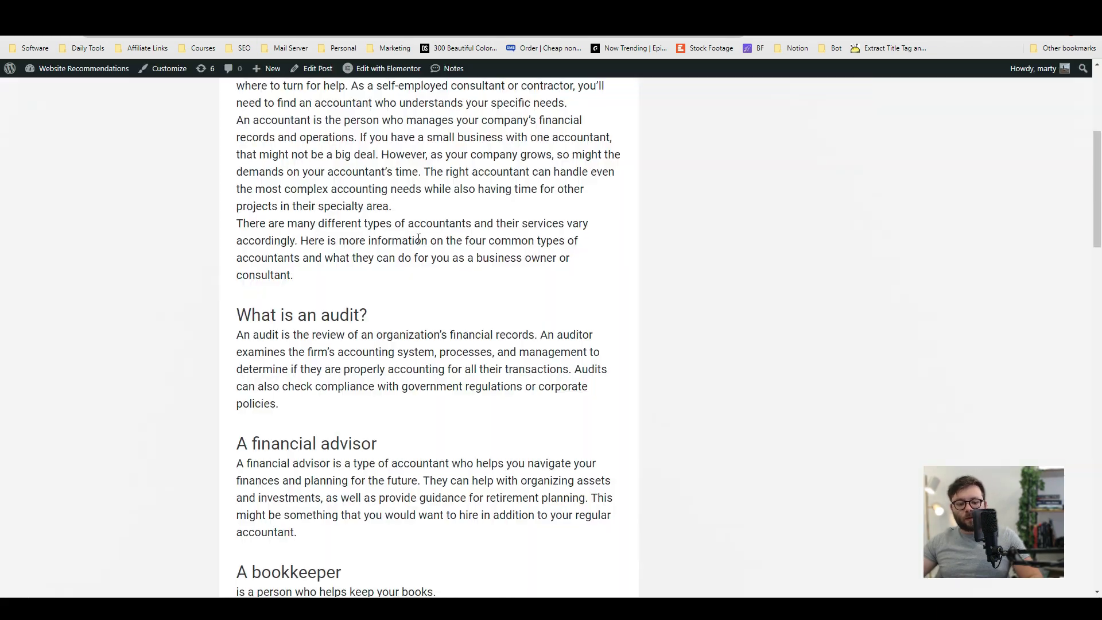
pyautogui.scroll(-5, 508, 243)
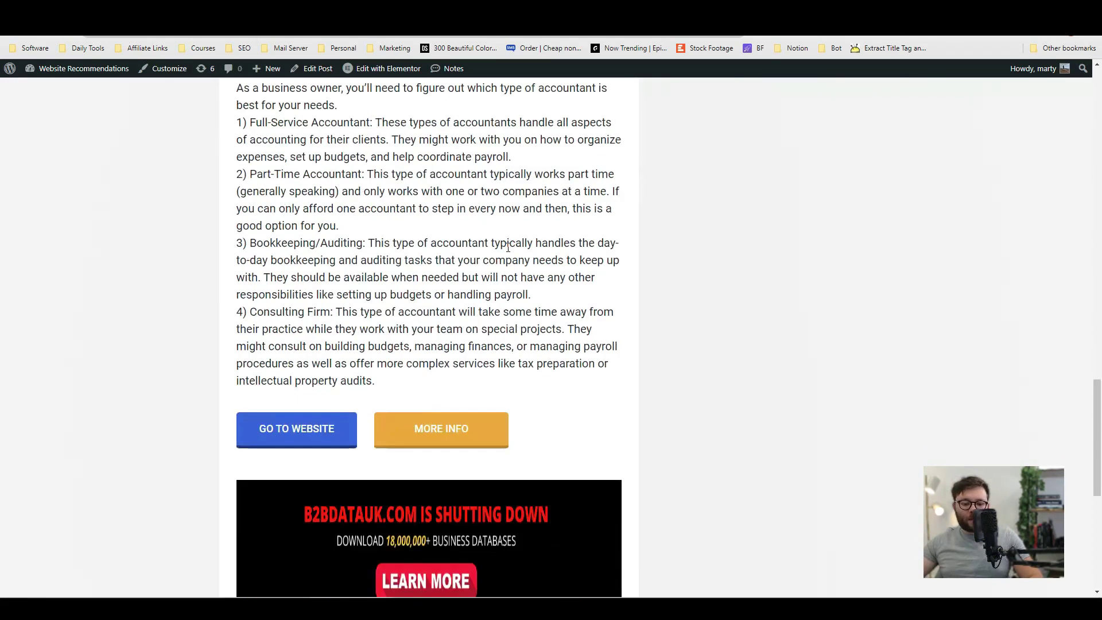
pyautogui.scroll(10, 508, 252)
pyautogui.scroll(10, 508, 259)
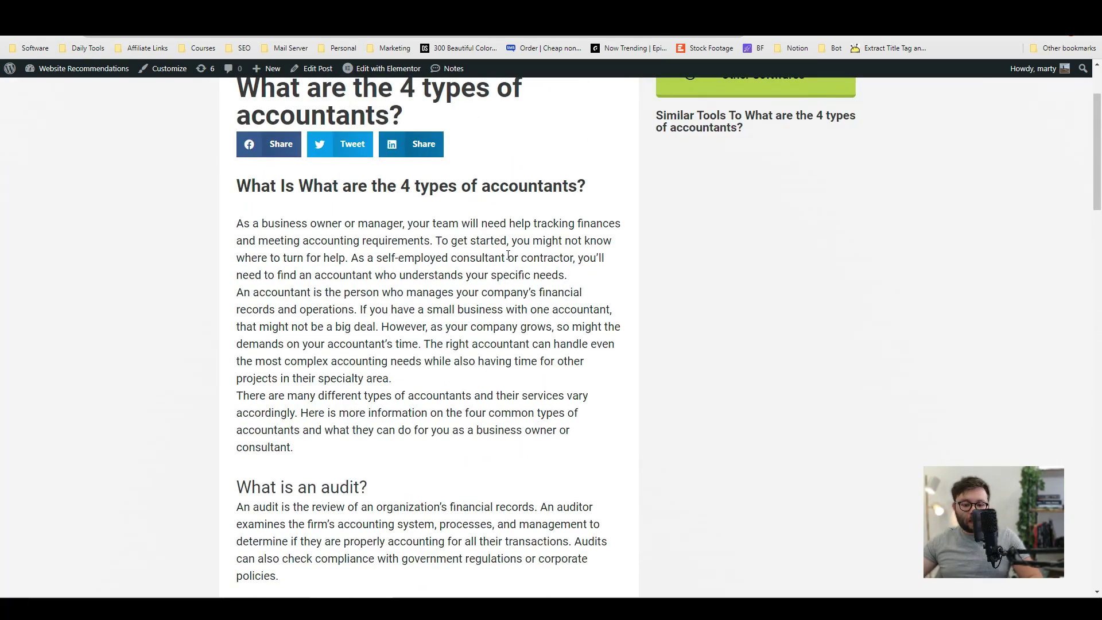
pyautogui.scroll(1, 509, 256)
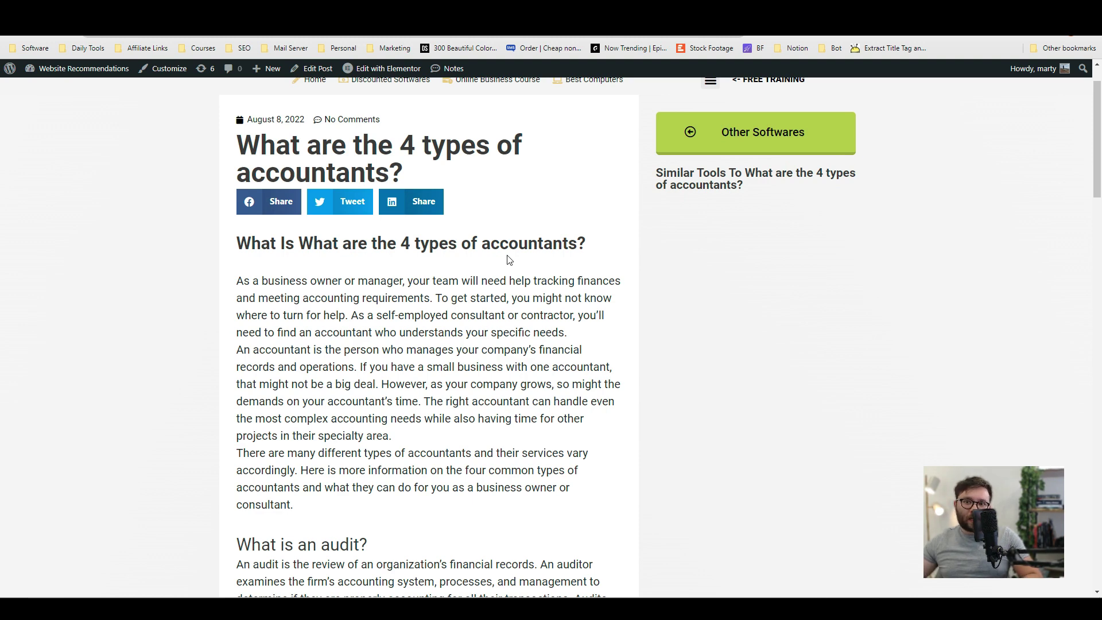
pyautogui.hotkey('ctrl', 'Tab')
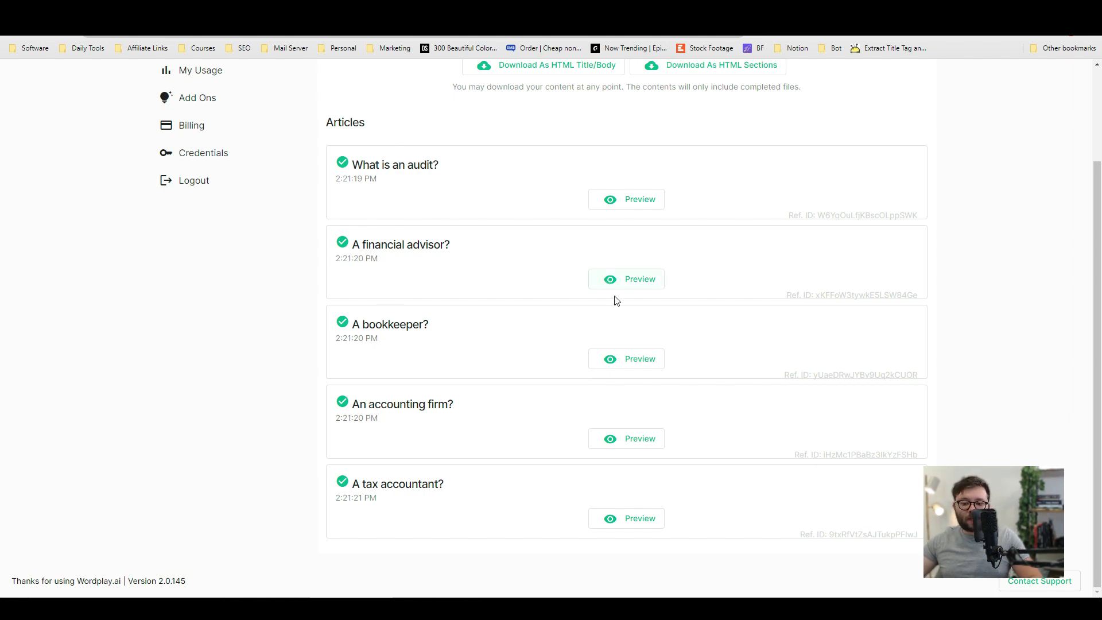
# - Preview and read the 'What is an audit?' and financial advisor articles
pyautogui.click(645, 200)
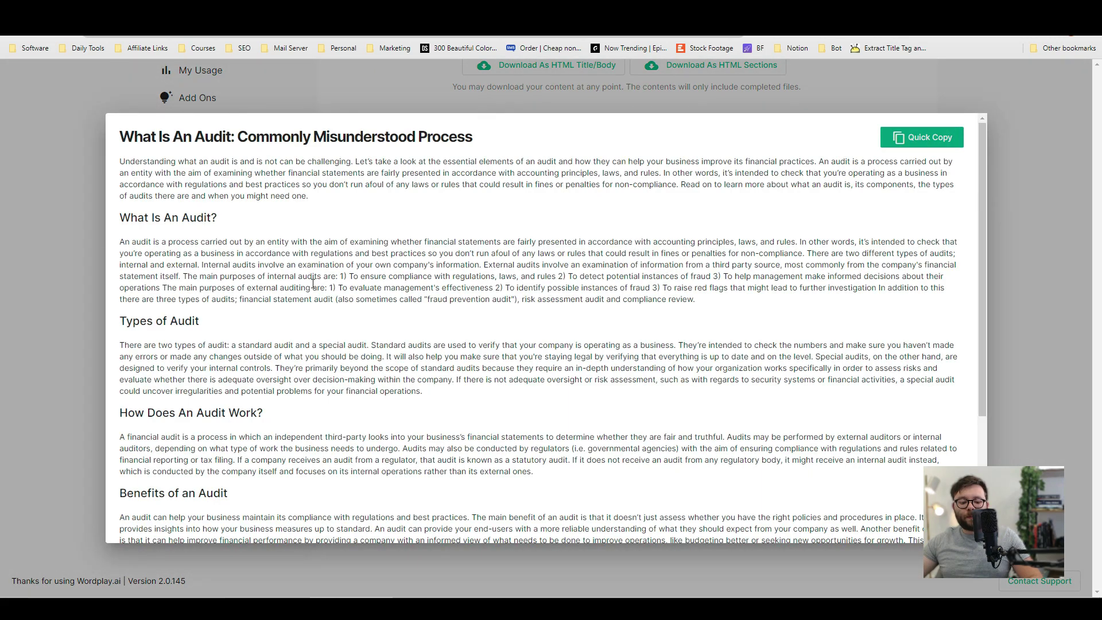
pyautogui.scroll(-3, 313, 283)
pyautogui.scroll(3, 221, 288)
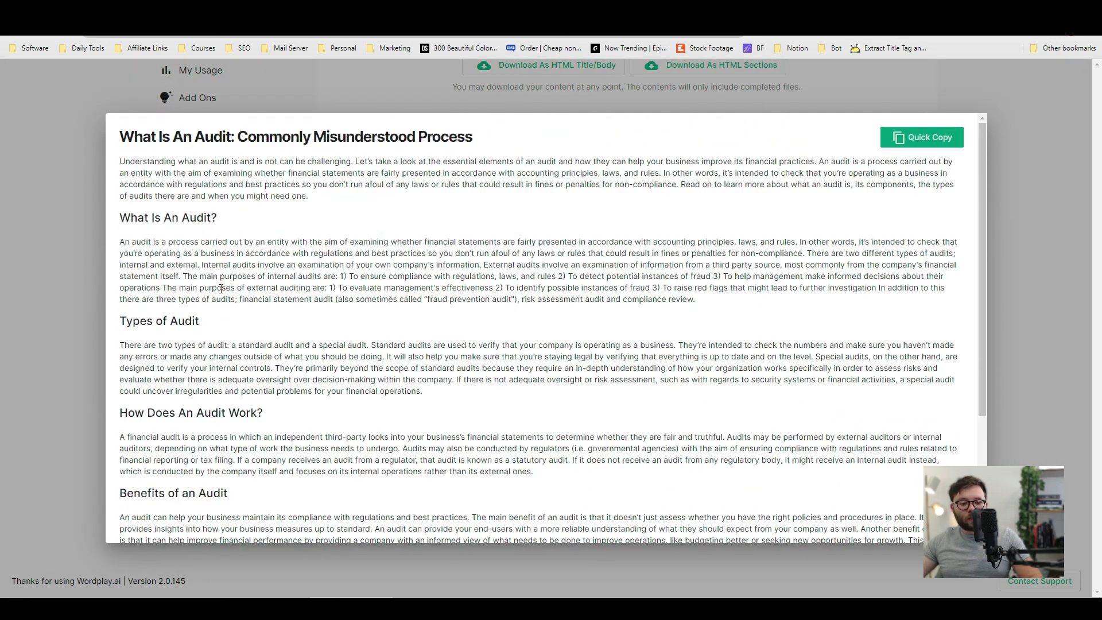
pyautogui.click(1071, 263)
pyautogui.click(639, 281)
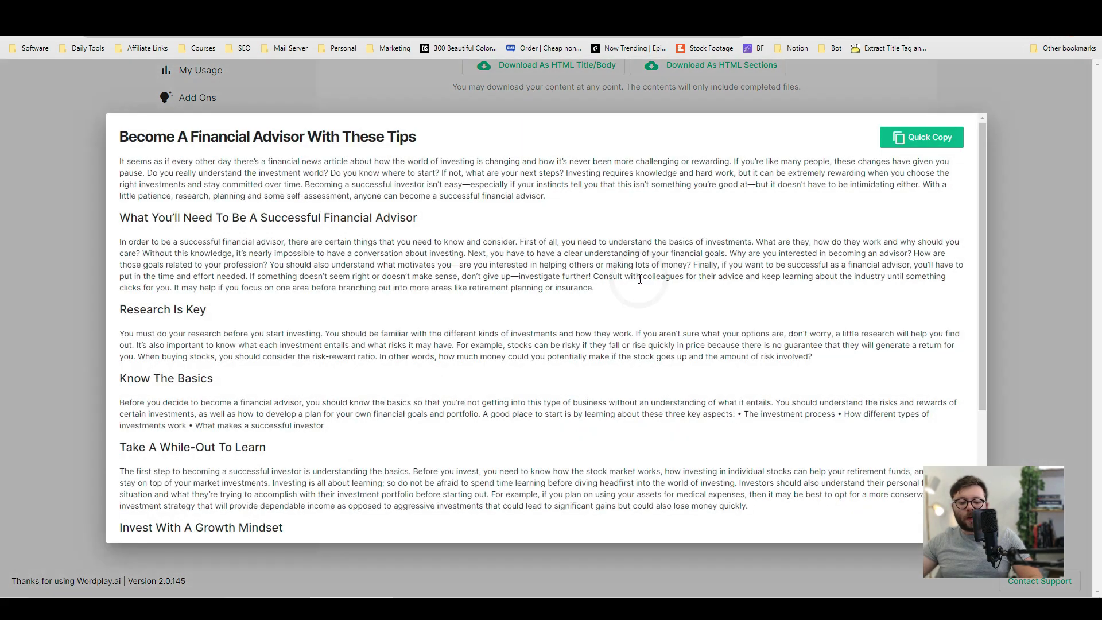
pyautogui.scroll(-3, 273, 296)
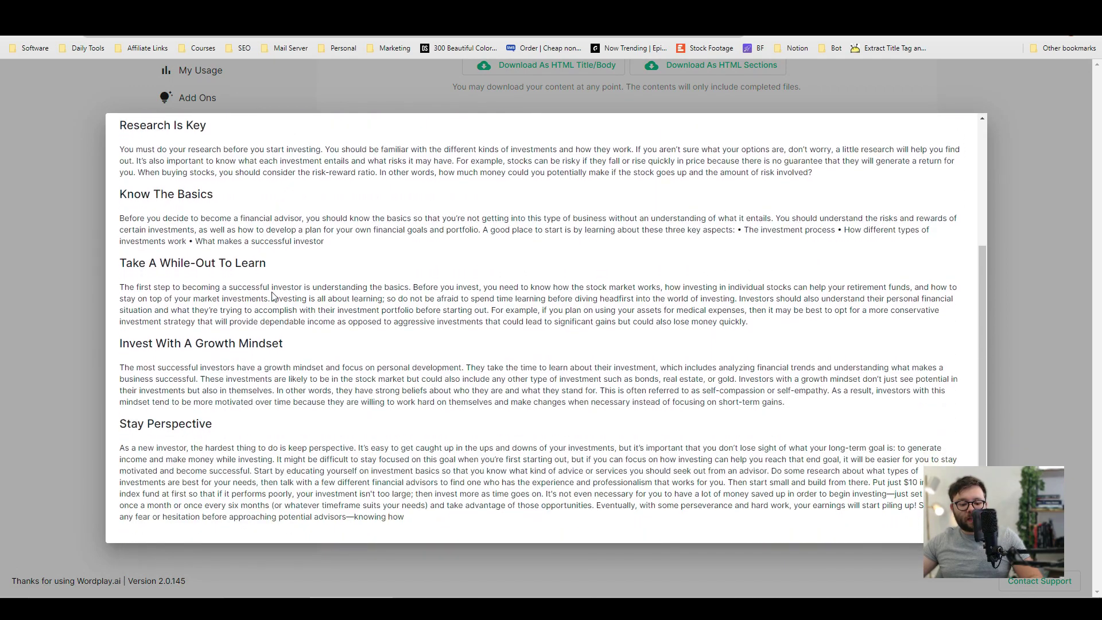
pyautogui.click(1031, 293)
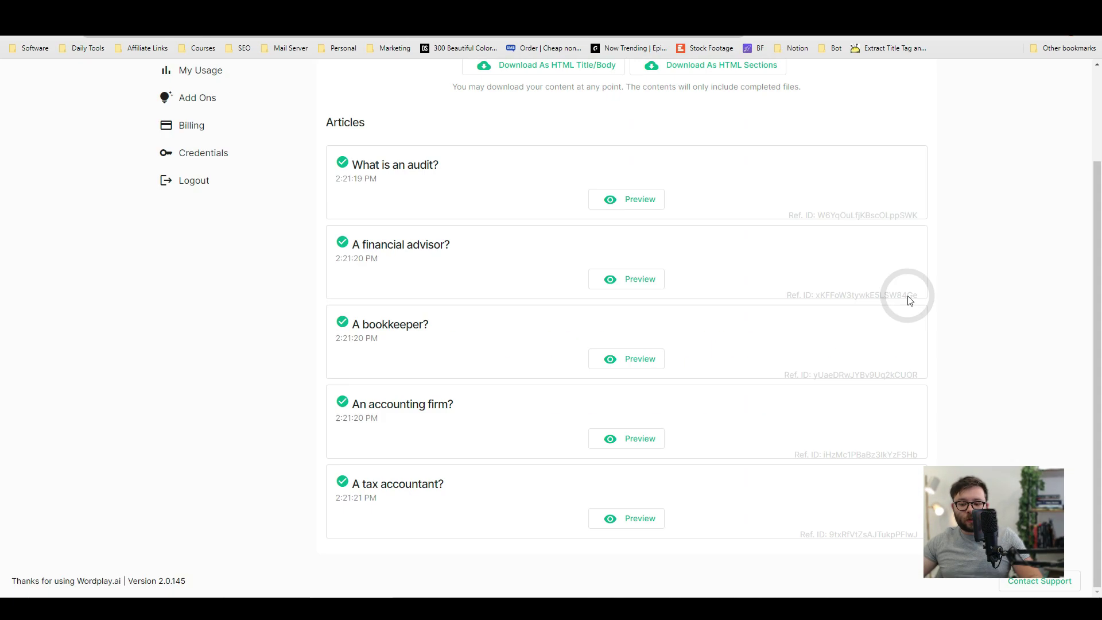
# - Preview and read the bookkeeper and accounting firm articles
pyautogui.click(625, 361)
pyautogui.scroll(-4, 620, 368)
pyautogui.press('Escape')
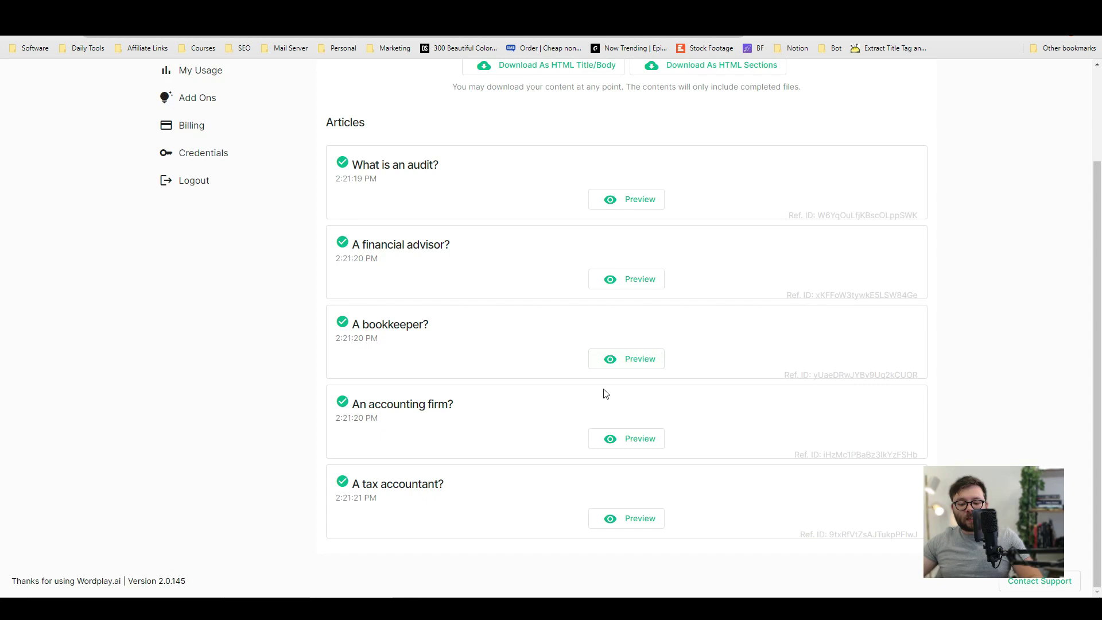
pyautogui.click(626, 438)
pyautogui.scroll(-2, 626, 439)
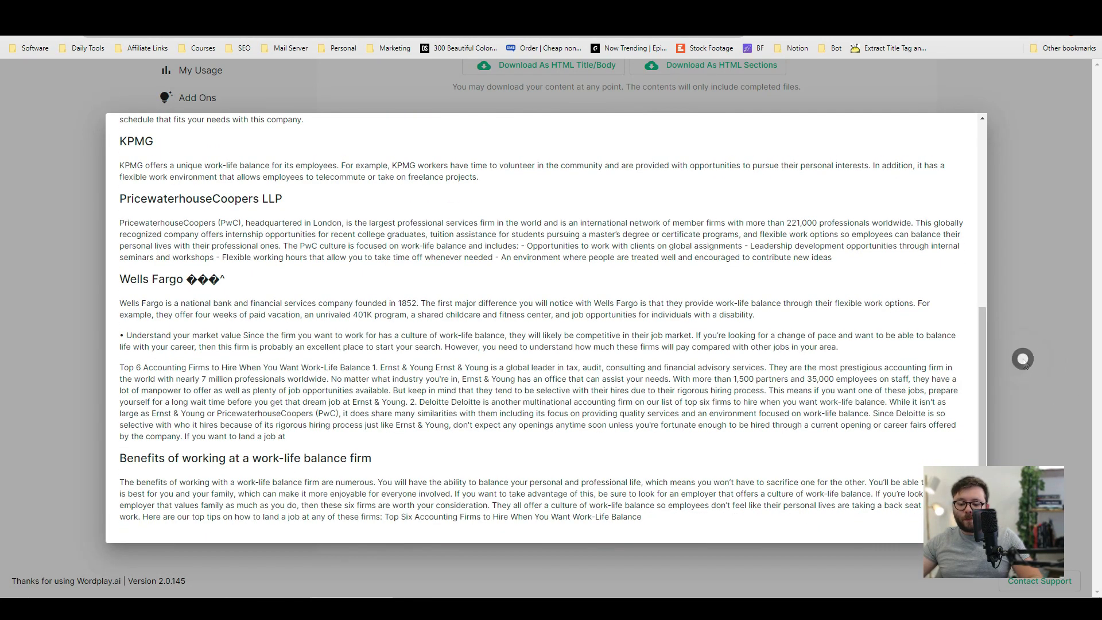
pyautogui.click(1022, 359)
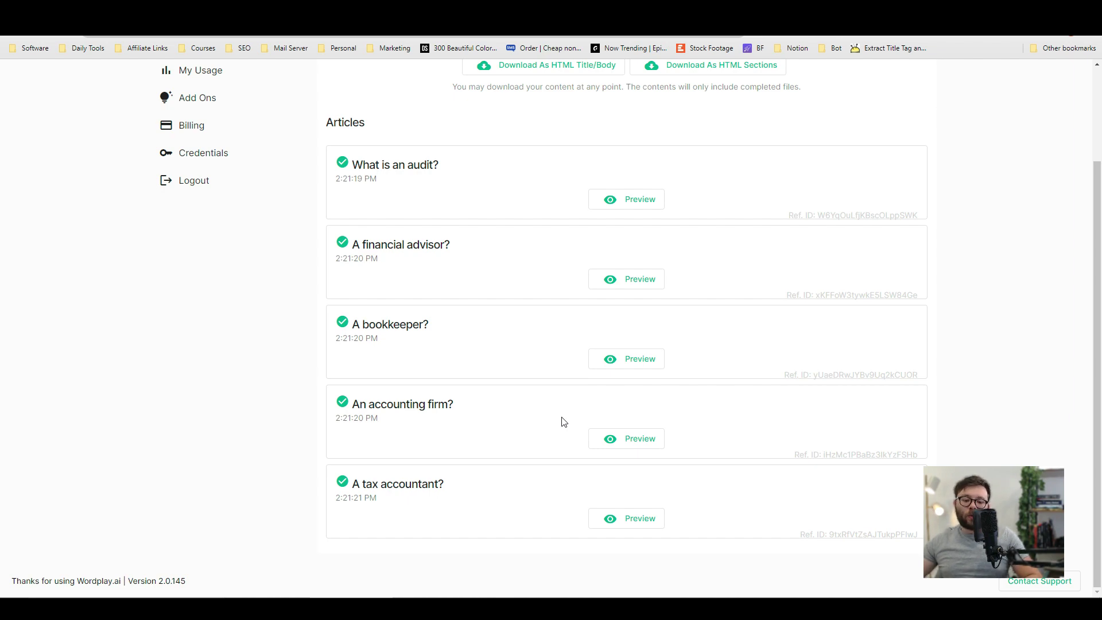
# - Reopen the audit article and Quick Copy its full text
pyautogui.click(636, 201)
pyautogui.click(939, 133)
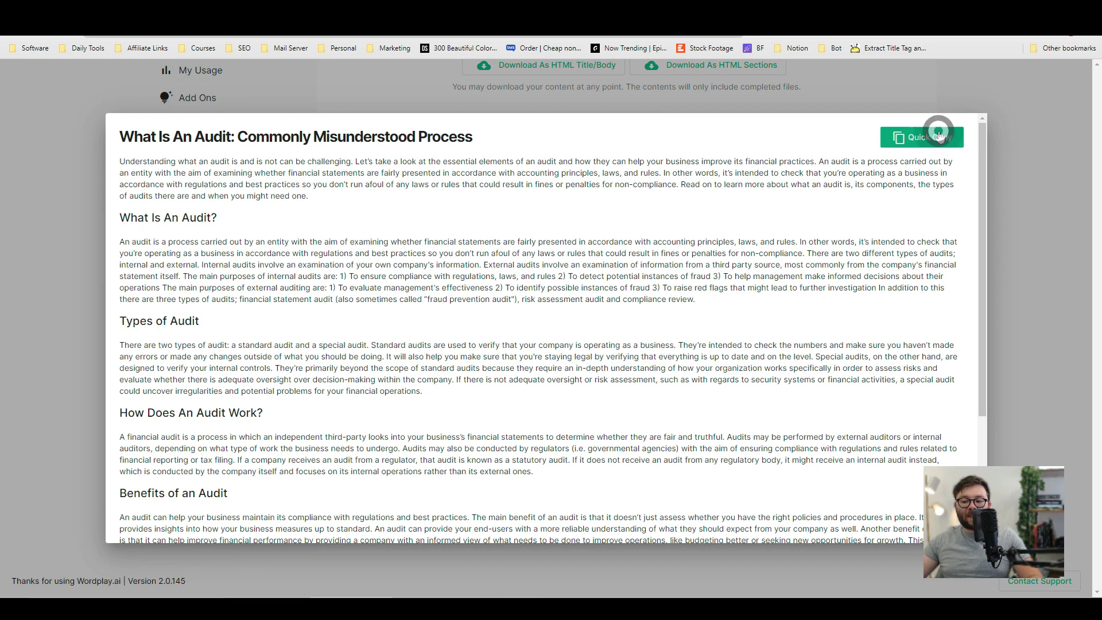
pyautogui.click(801, 144)
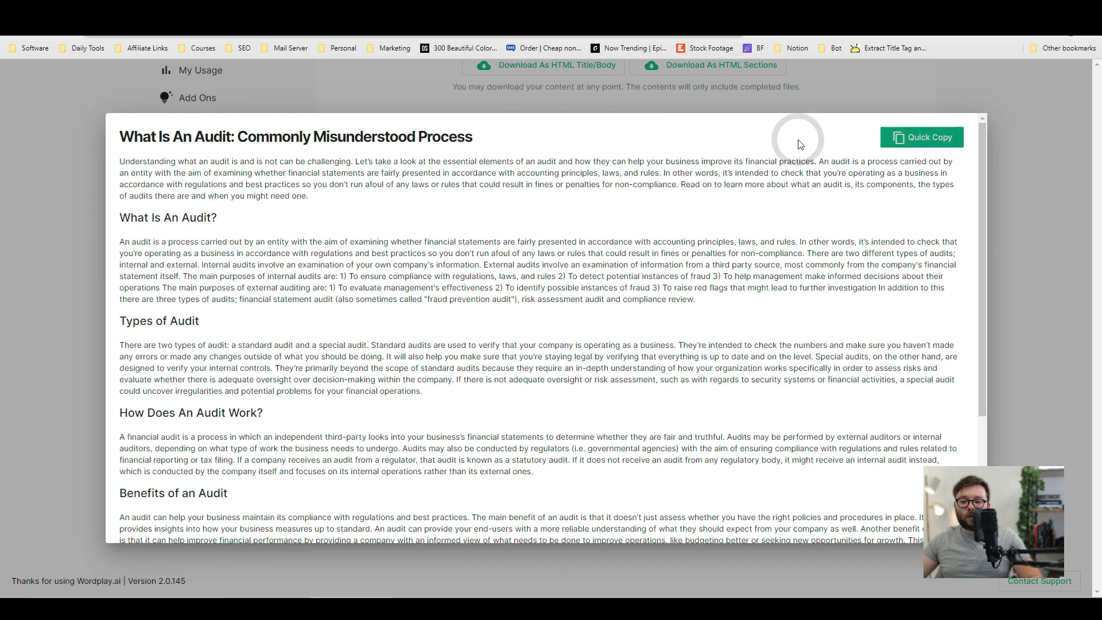
# - Start a new WordPress post and paste the audit article into the Text editor
pyautogui.hotkey('ctrl', 'Tab')
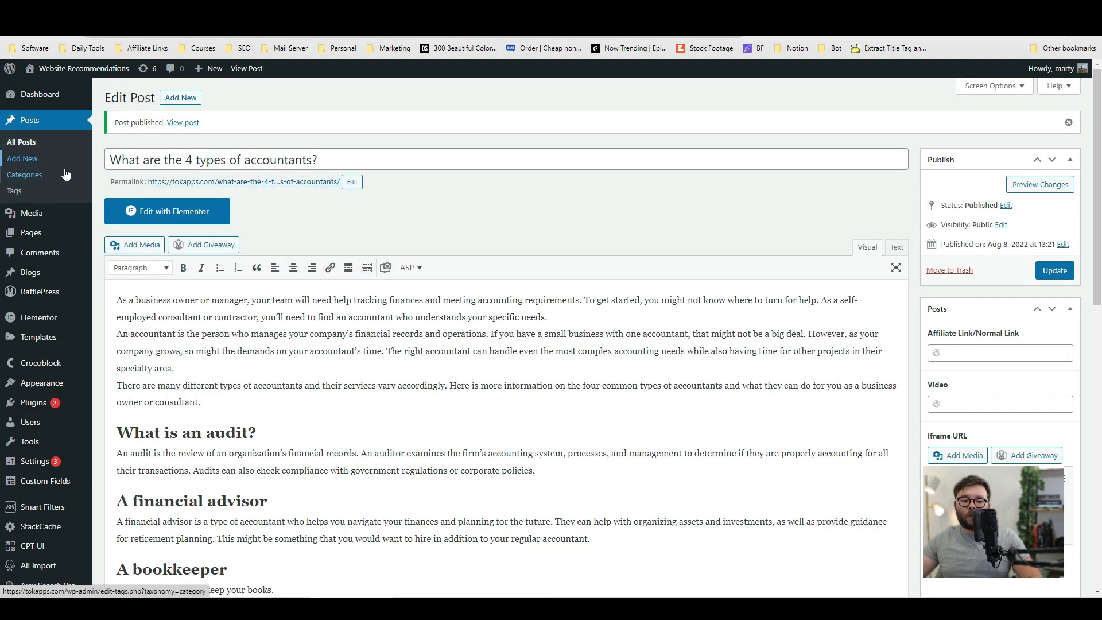
pyautogui.click(29, 159)
pyautogui.click(377, 293)
pyautogui.click(899, 213)
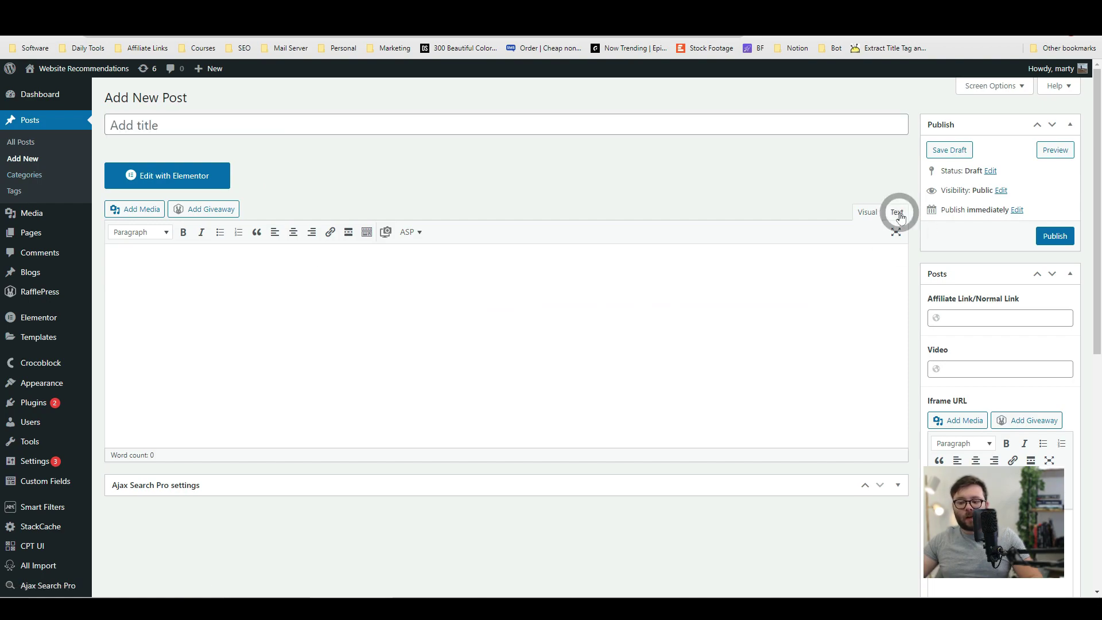
pyautogui.click(792, 306)
pyautogui.hotkey('ctrl', 'v')
# - Move the H1 'What Is An Audit: Commonly Misunderstood Process' into the title and publish
pyautogui.click(867, 100)
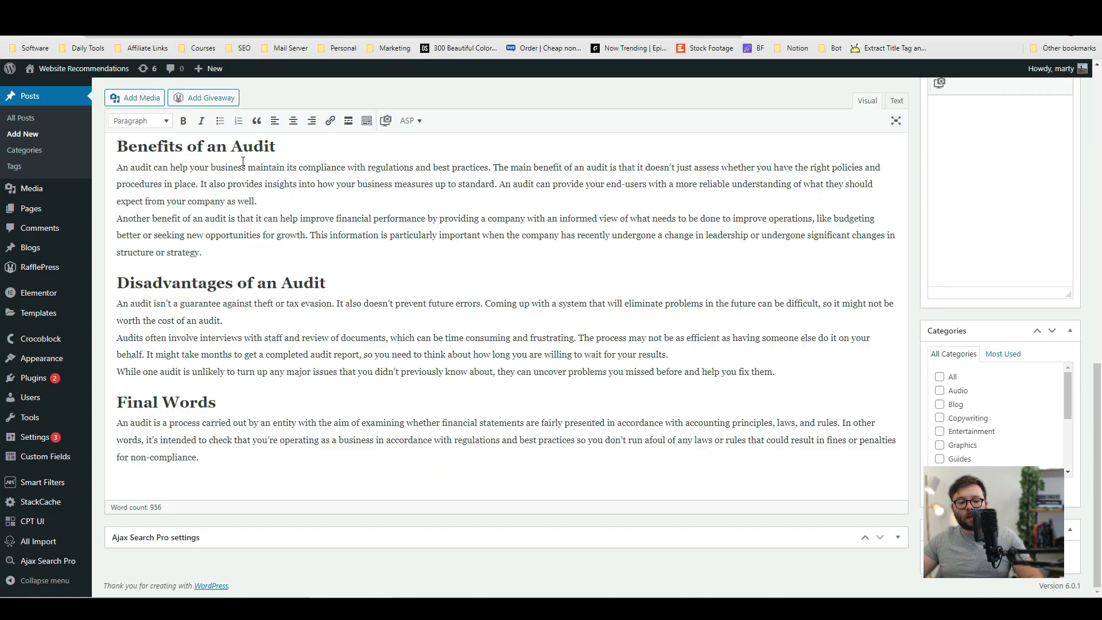
pyautogui.scroll(15, 243, 162)
pyautogui.moveTo(619, 270); pyautogui.dragTo(135, 270)
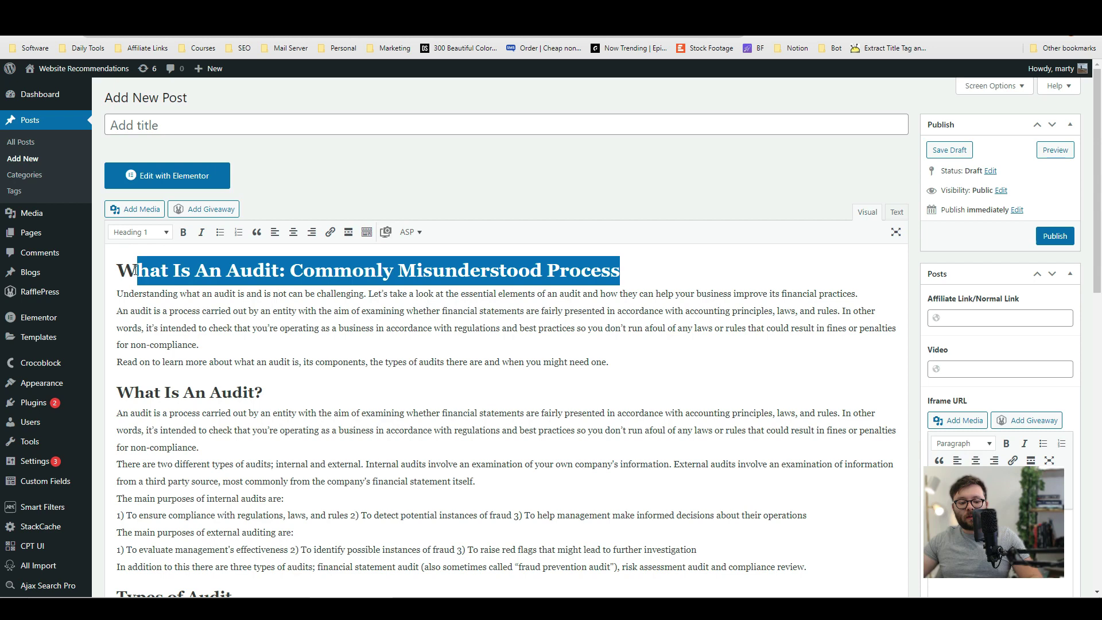
pyautogui.hotkey('ctrl', 'x')
pyautogui.click(278, 124)
pyautogui.hotkey('ctrl', 'v')
pyautogui.click(1055, 237)
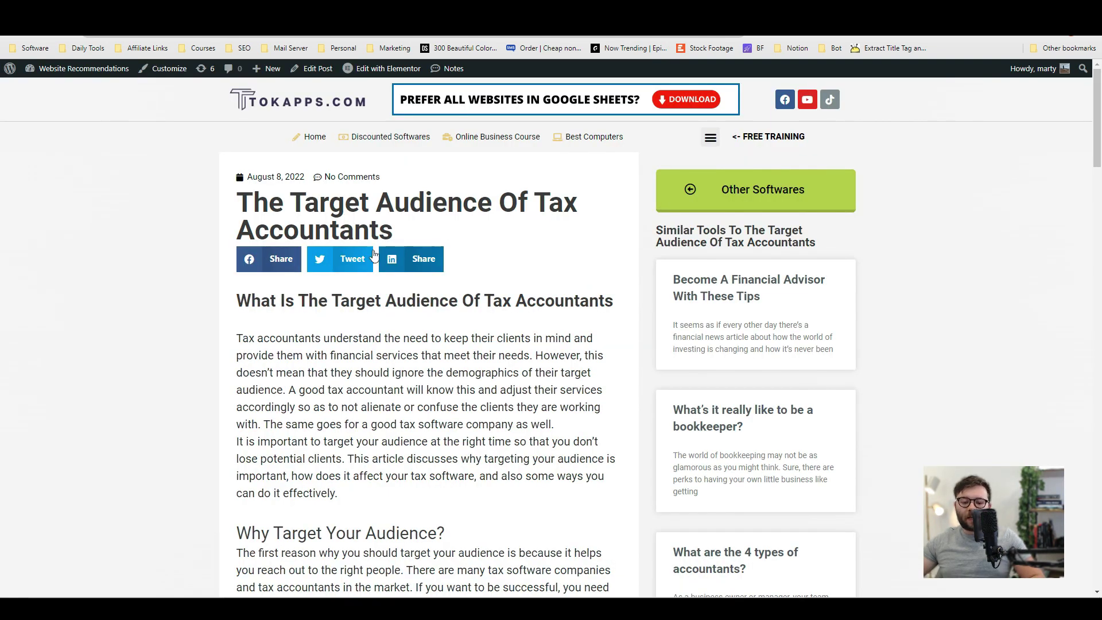
# - Scroll the live '4 types of accountants' post, highlighting its subheadings
pyautogui.scroll(-1, 407, 233)
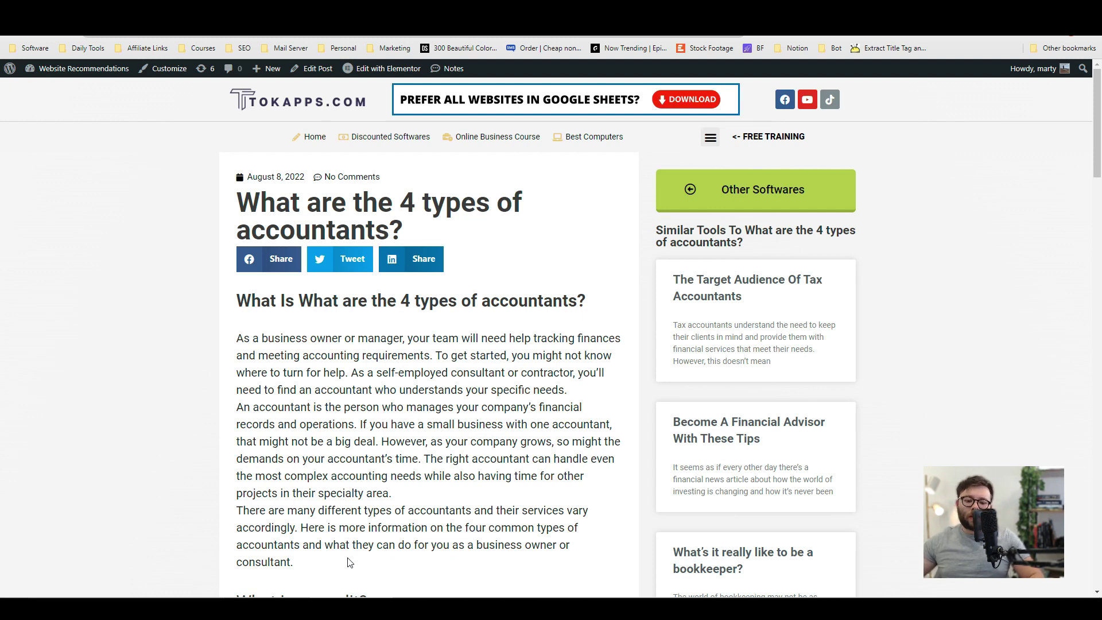
pyautogui.scroll(-3, 379, 459)
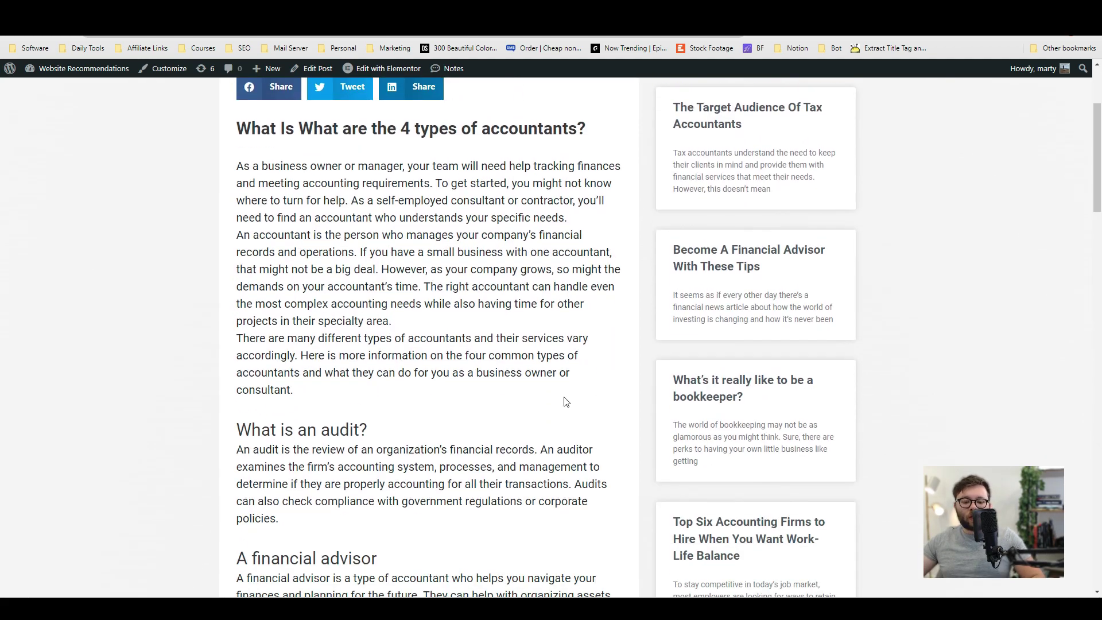
pyautogui.scroll(-3, 402, 390)
pyautogui.scroll(3, 378, 344)
pyautogui.scroll(-2, 379, 344)
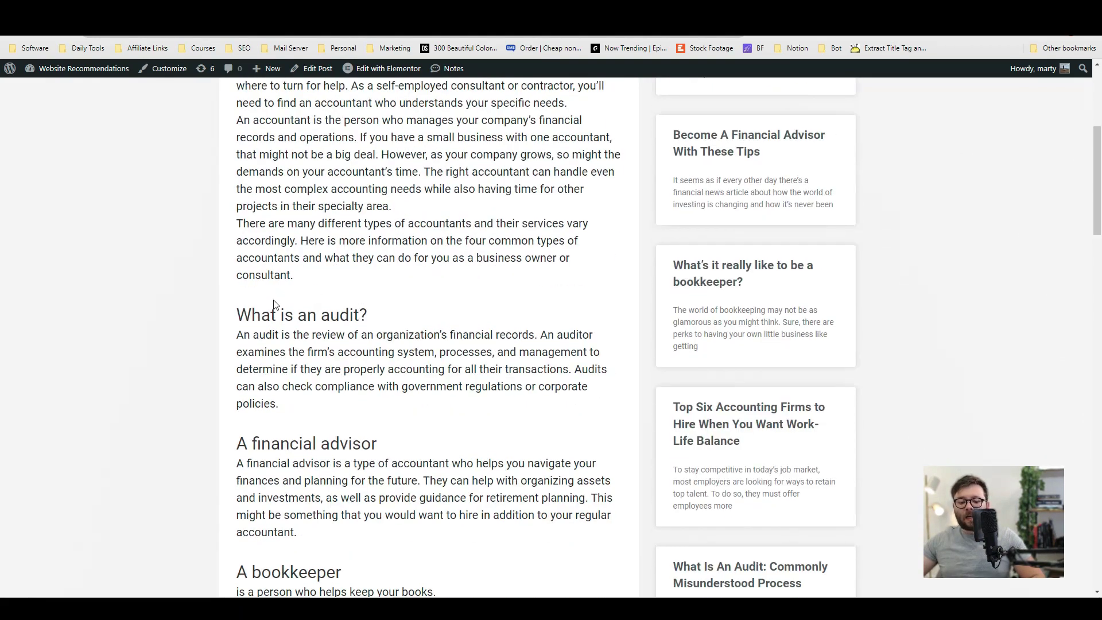
pyautogui.moveTo(251, 314); pyautogui.dragTo(399, 317)
pyautogui.scroll(-3, 399, 317)
pyautogui.moveTo(271, 270); pyautogui.dragTo(399, 274)
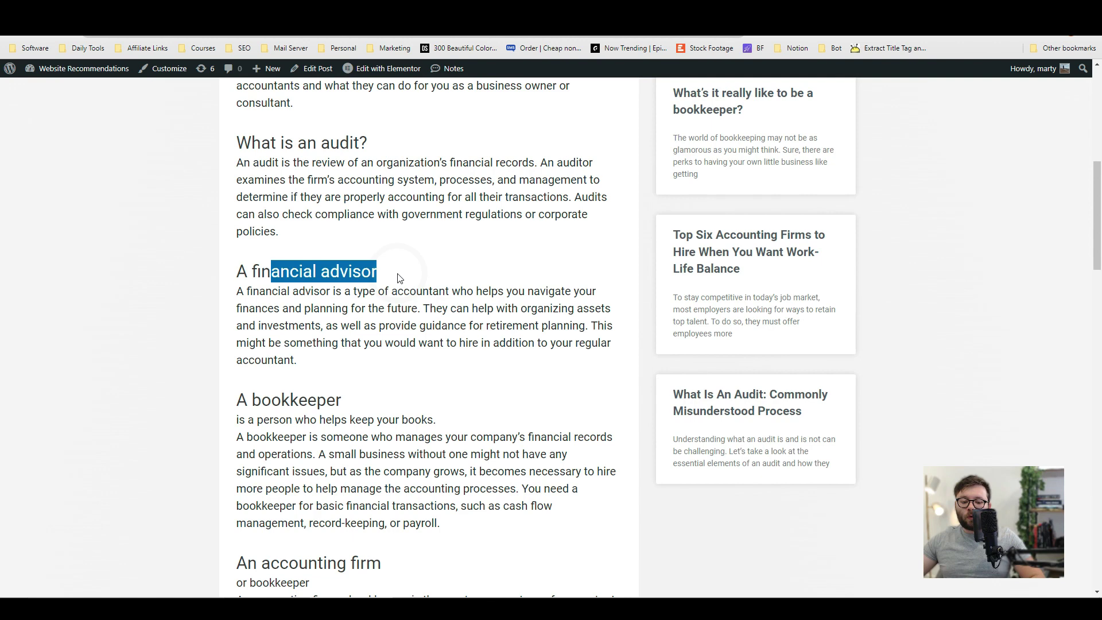
pyautogui.scroll(-1, 304, 332)
pyautogui.scroll(3, 304, 332)
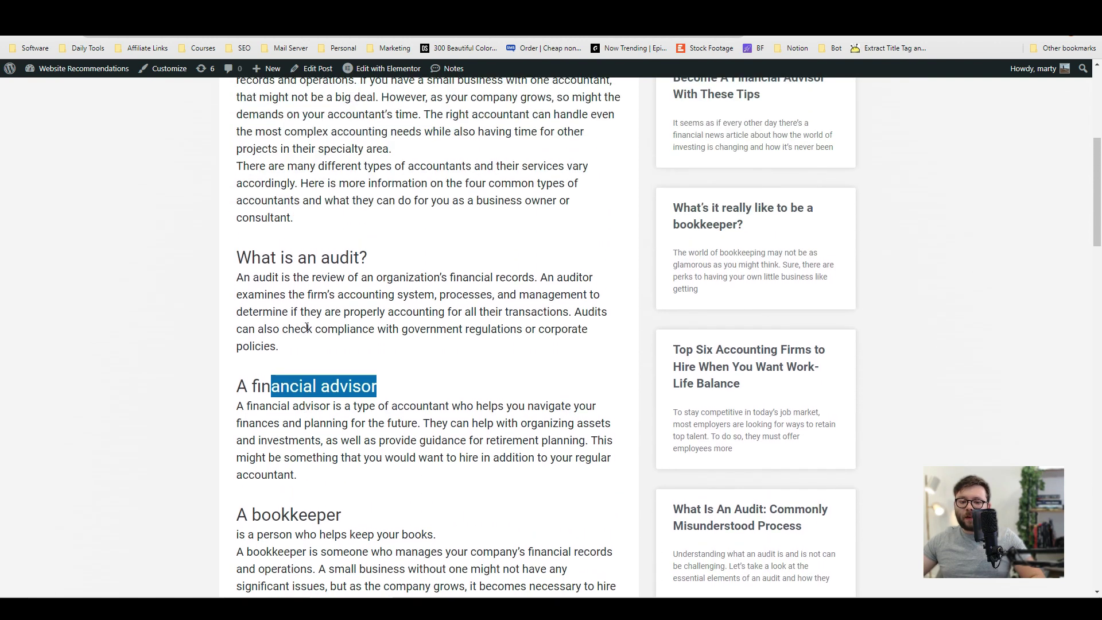
# - In the post editor, link the 'What is an audit?' heading to the audit article
pyautogui.click(312, 69)
pyautogui.scroll(-1, 356, 362)
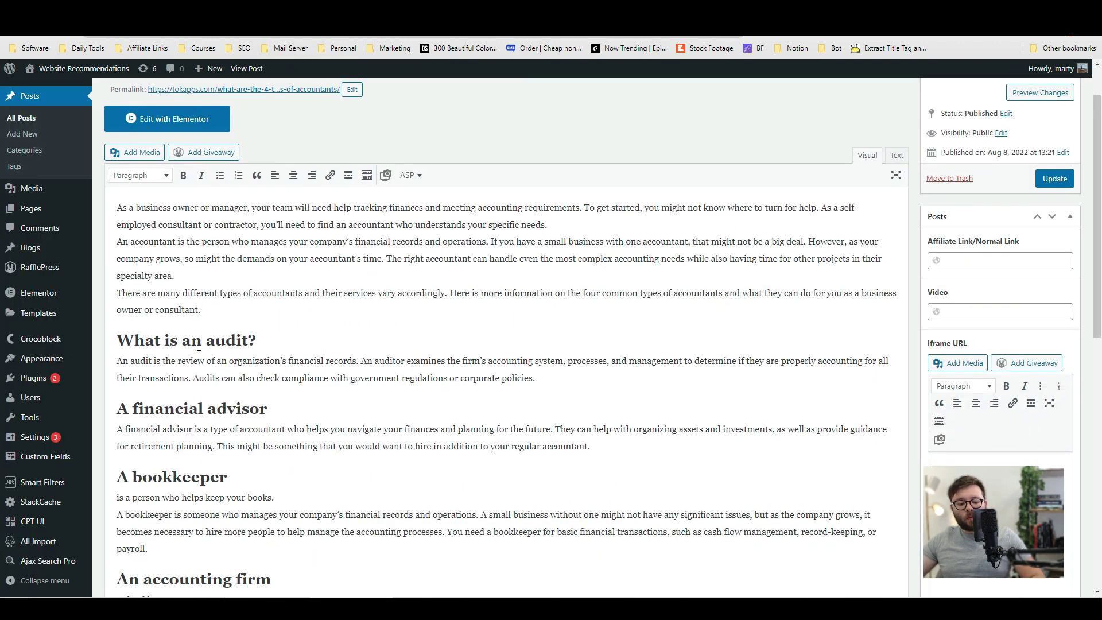
pyautogui.tripleClick(222, 343)
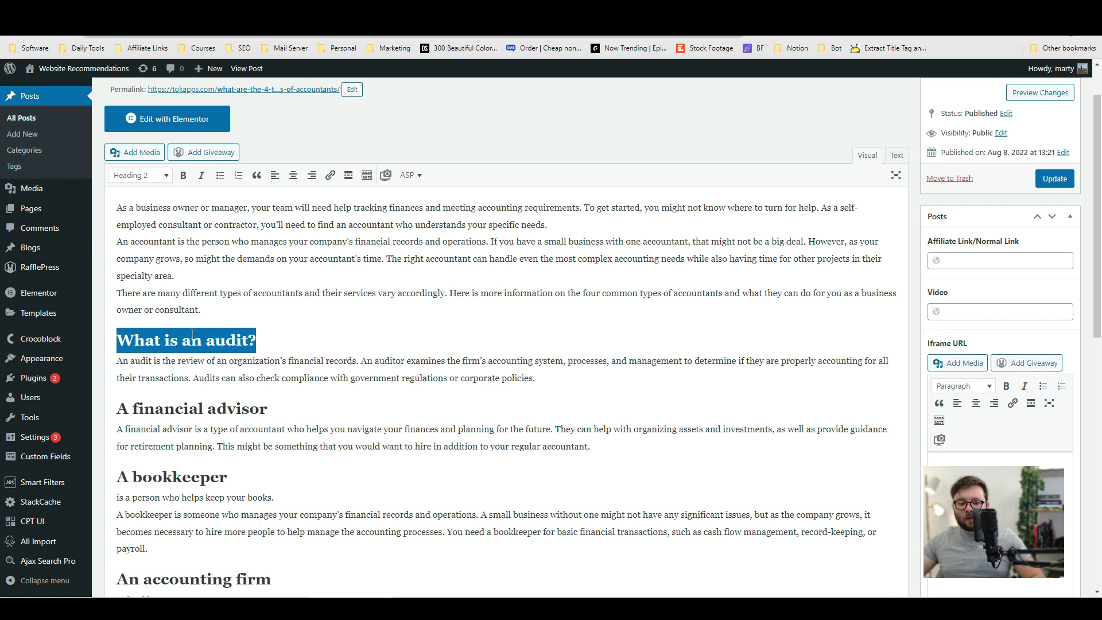
pyautogui.click(330, 176)
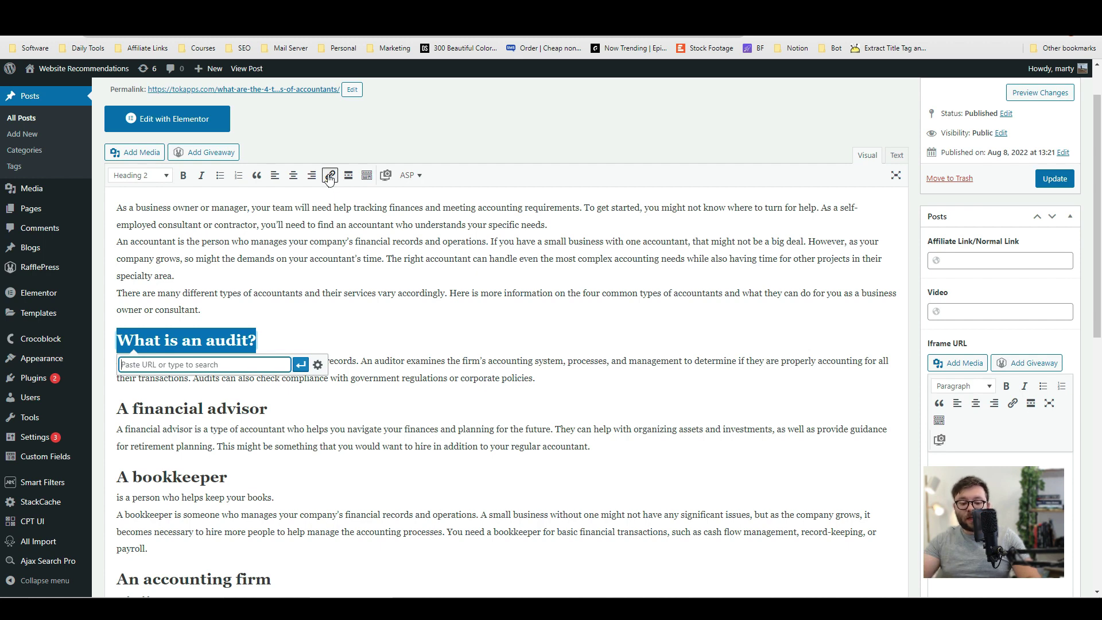
pyautogui.write('what ')
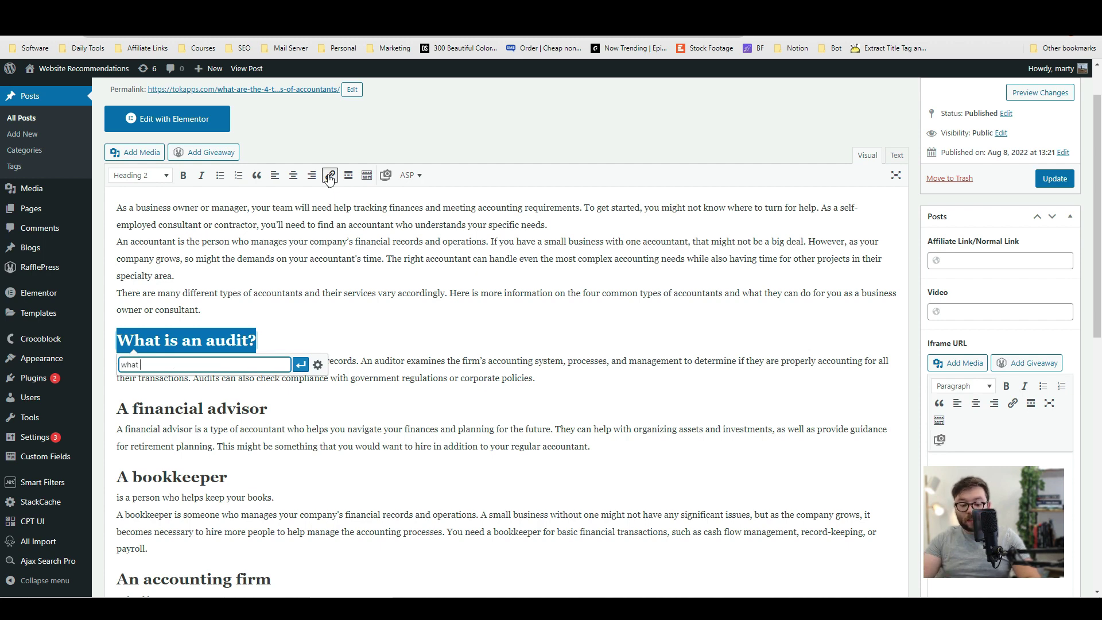
pyautogui.write('is an')
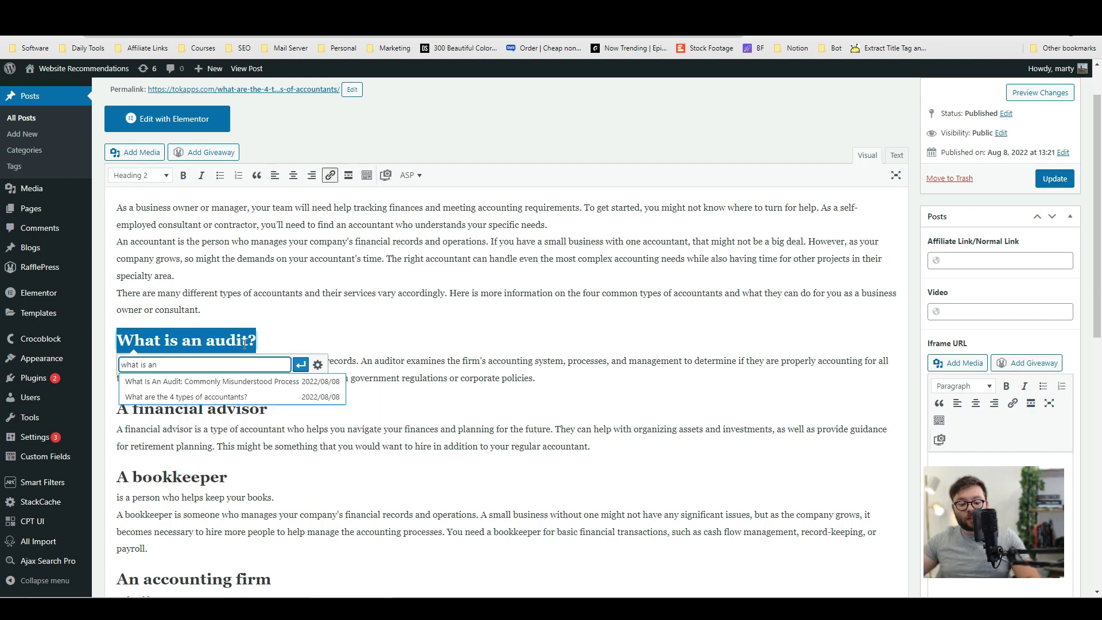
pyautogui.click(250, 382)
pyautogui.click(300, 365)
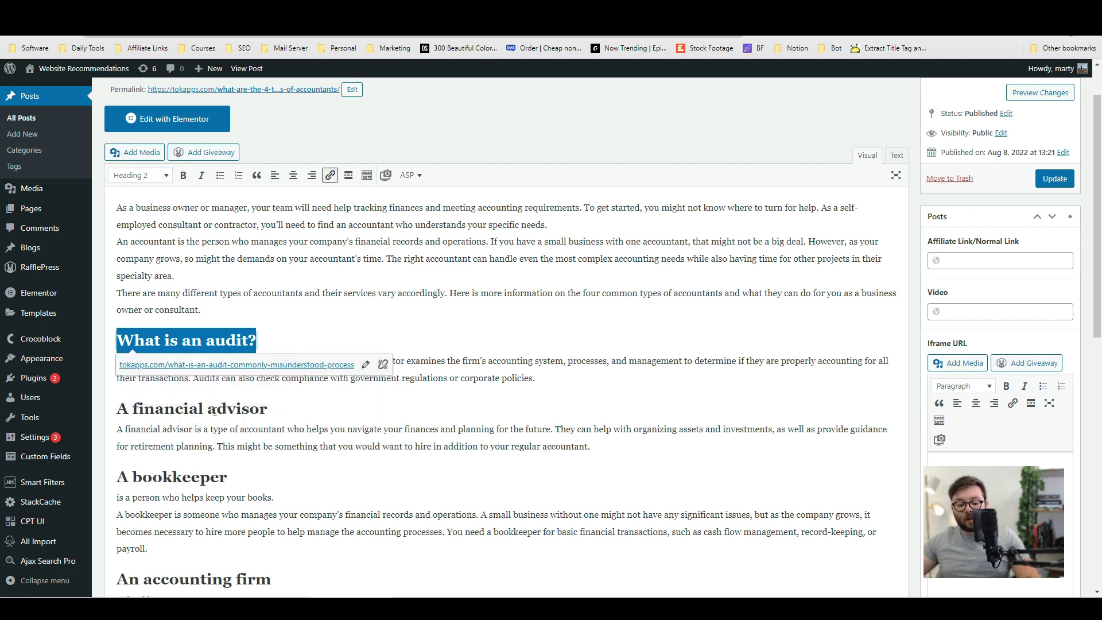
# - Link the 'A financial advisor' heading to the financial advisor tips article
pyautogui.tripleClick(212, 409)
pyautogui.click(329, 178)
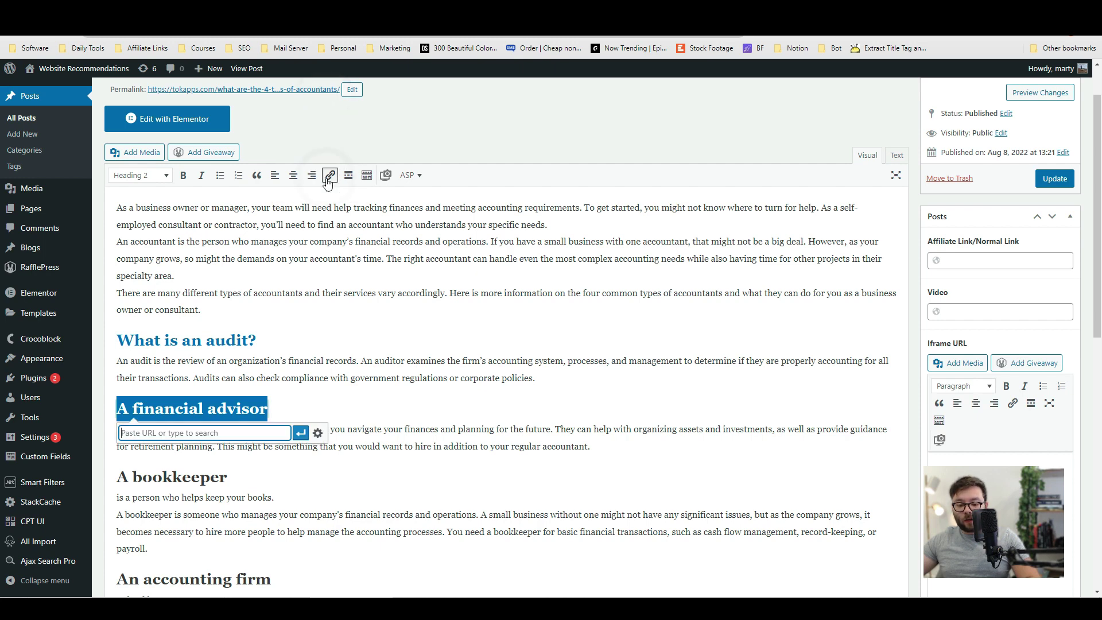
pyautogui.write('a finc')
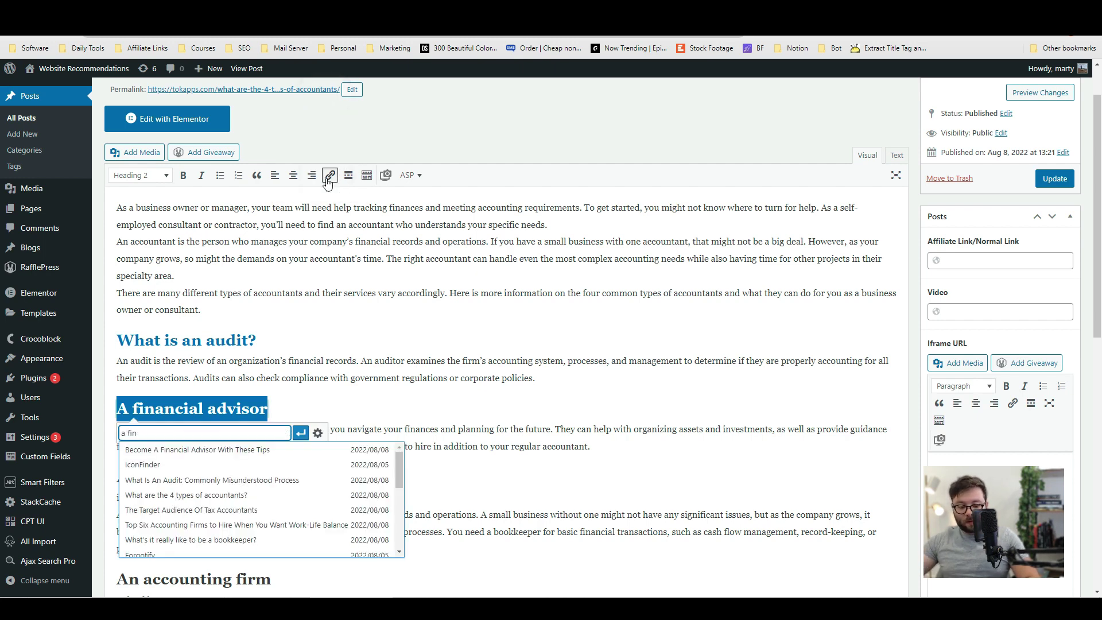
pyautogui.click(263, 445)
pyautogui.press('Return')
# - Link the 'A bookkeeper' heading to the bookkeeper article
pyautogui.tripleClick(212, 477)
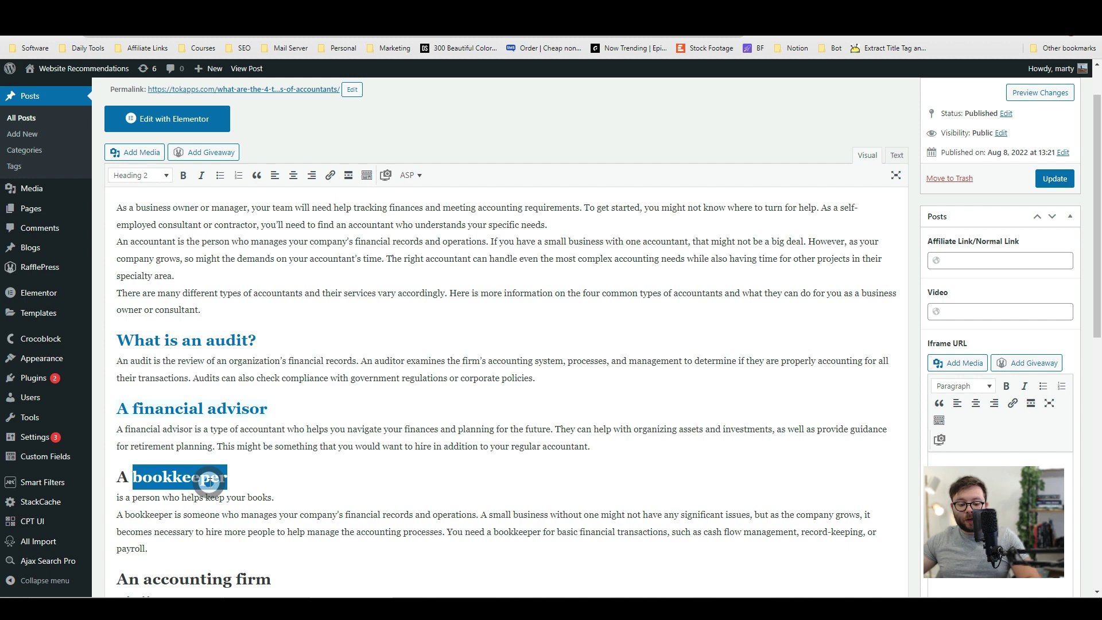
pyautogui.click(332, 177)
pyautogui.write('a book')
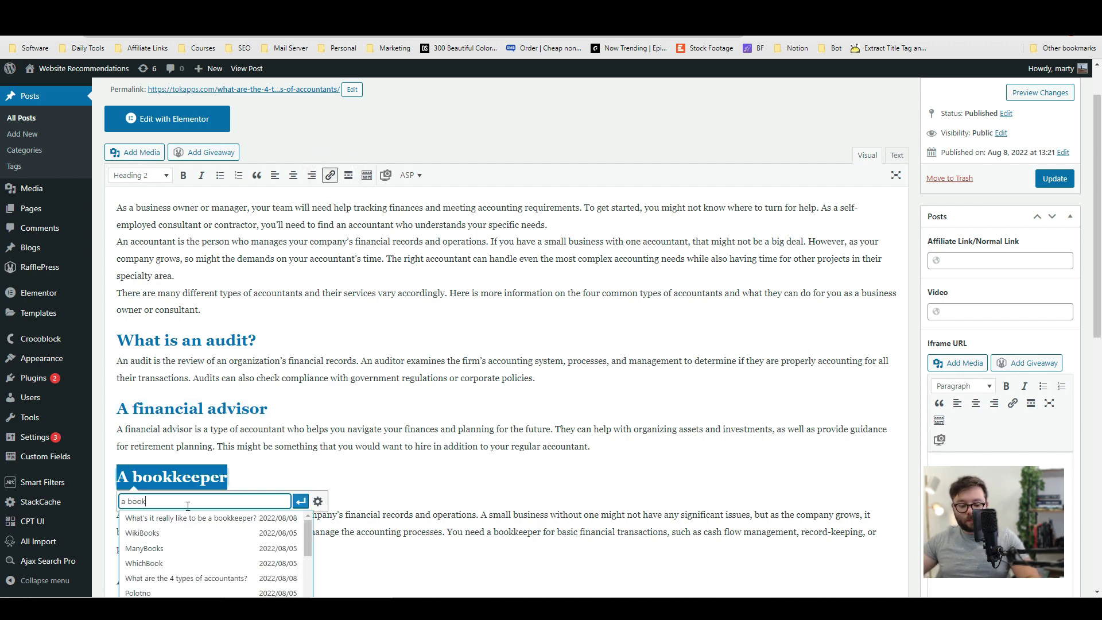
pyautogui.scroll(-5, 287, 429)
pyautogui.press('Return')
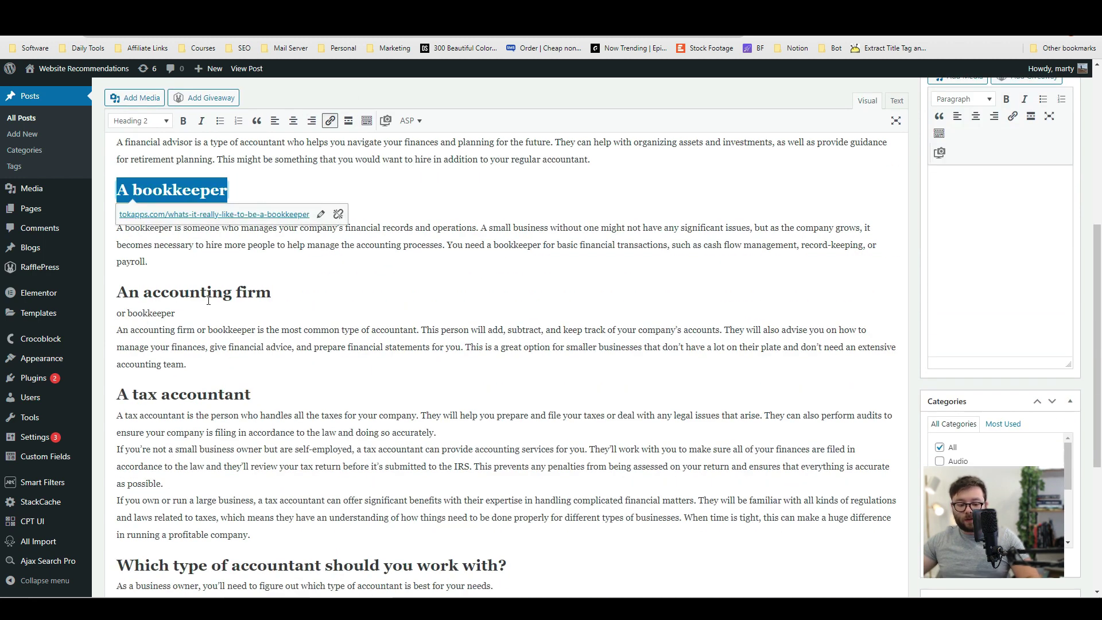
# - Link the 'An accounting firm' heading to the accounting firm article
pyautogui.tripleClick(212, 292)
pyautogui.click(331, 121)
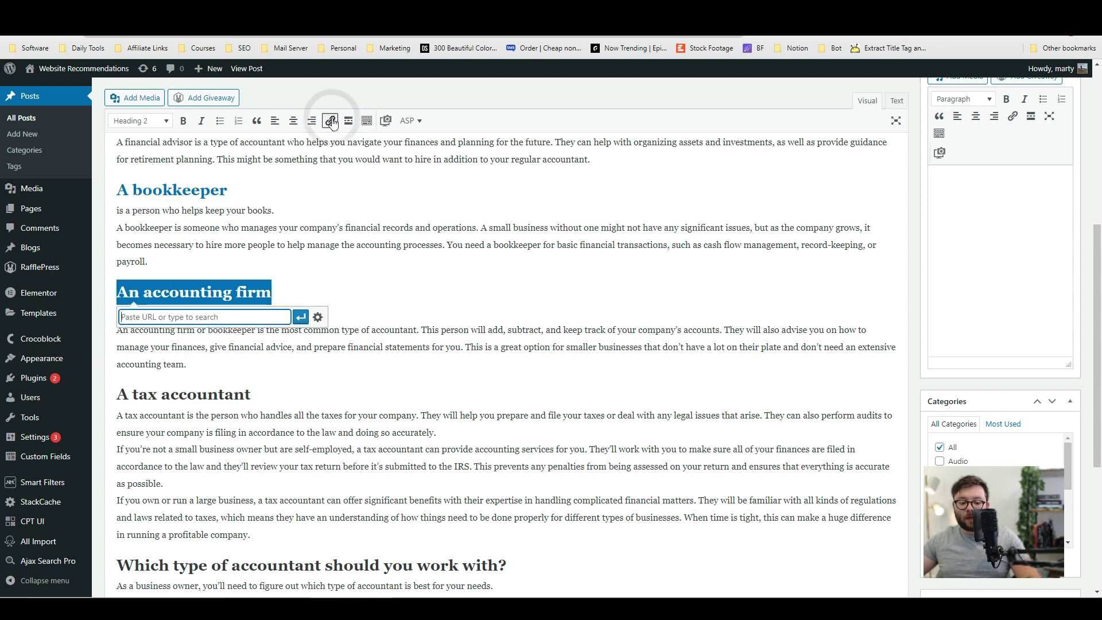
pyautogui.write('an accounting')
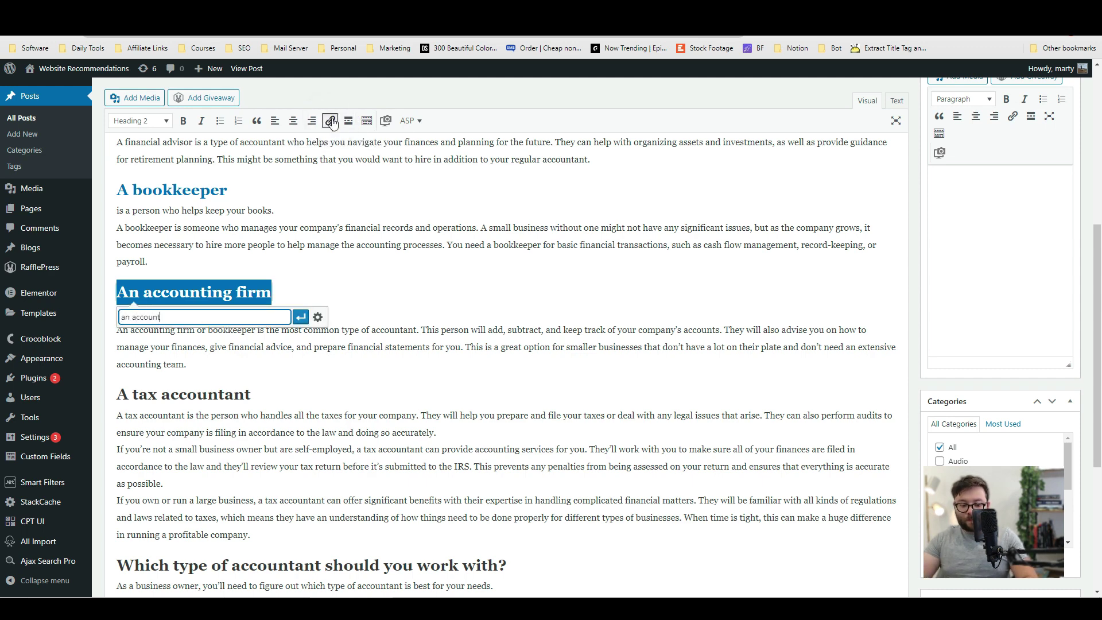
pyautogui.press('Return')
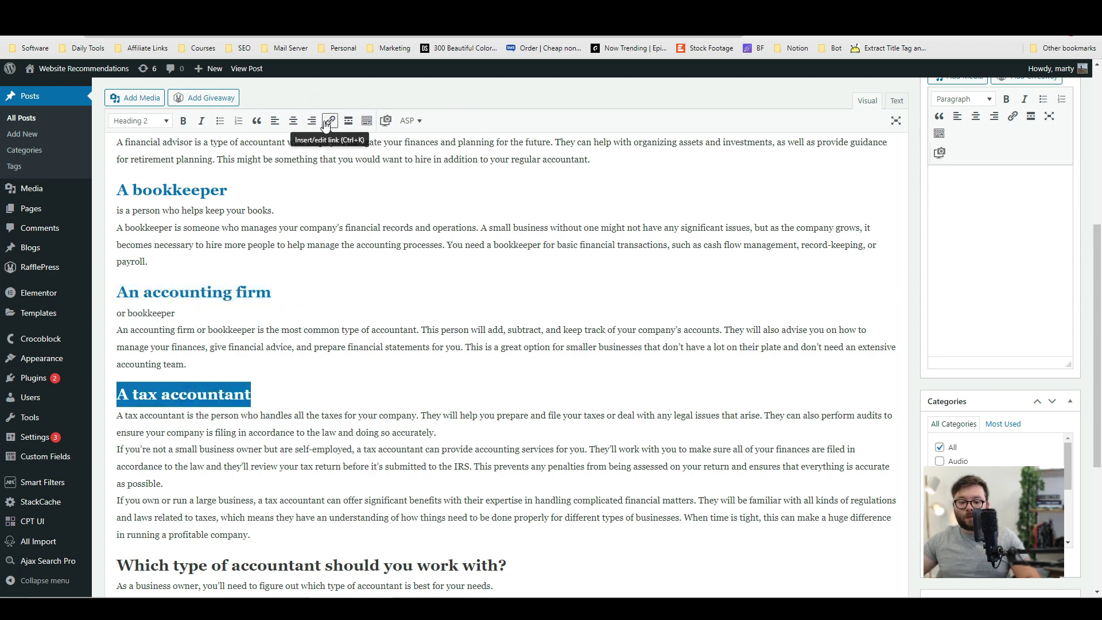
# - Link the 'A tax accountant' heading to the tax accountant article
pyautogui.click(326, 124)
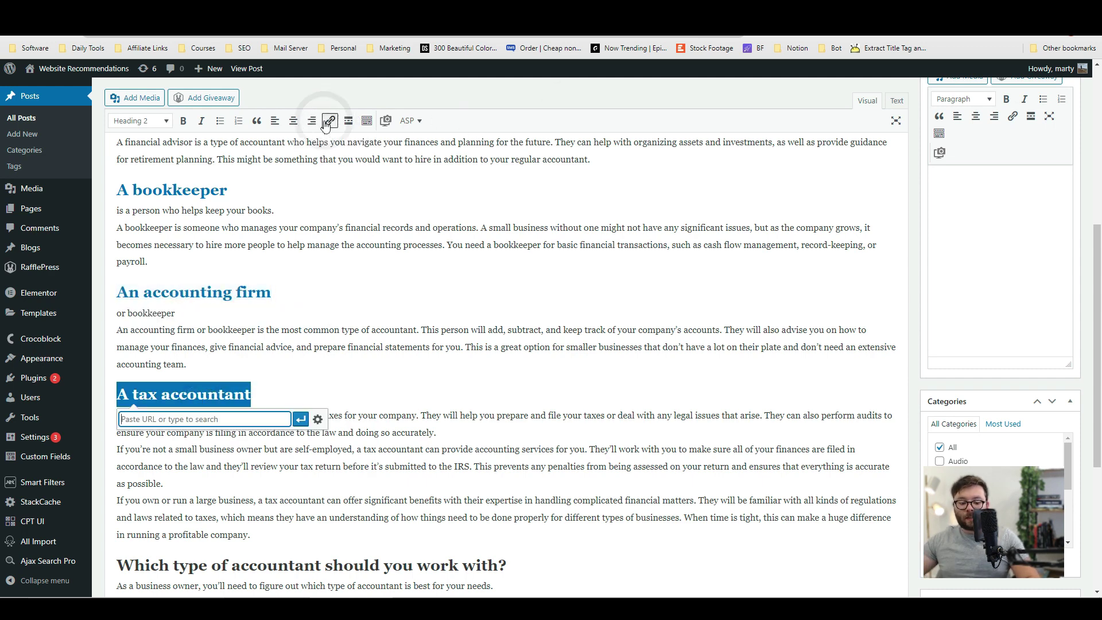
pyautogui.write('a tax accountant')
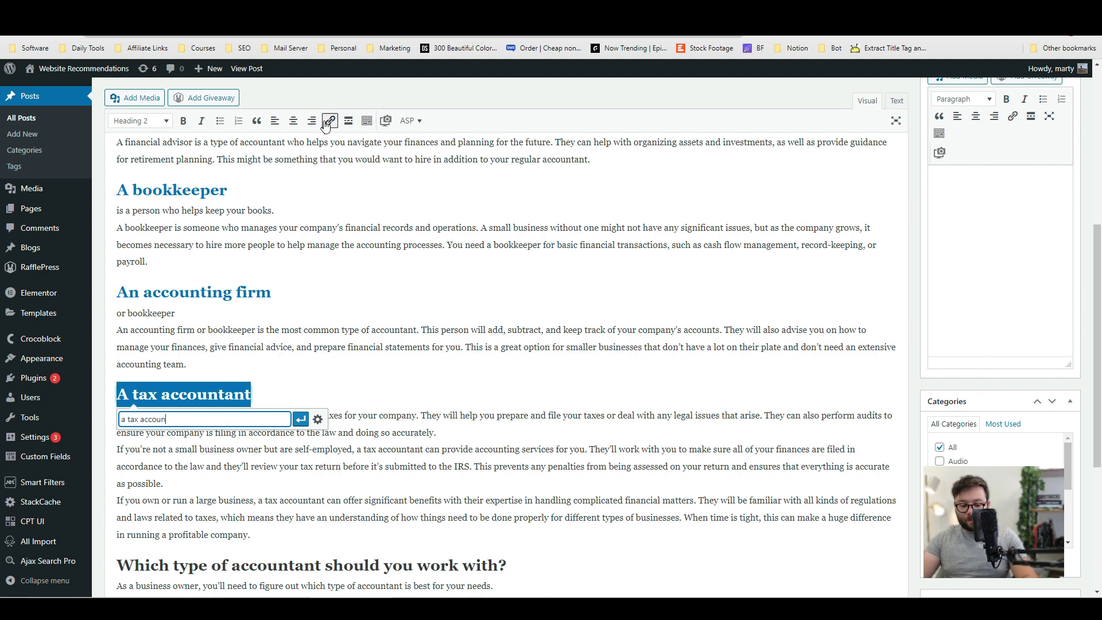
pyautogui.press('Return')
pyautogui.scroll(6, 991, 447)
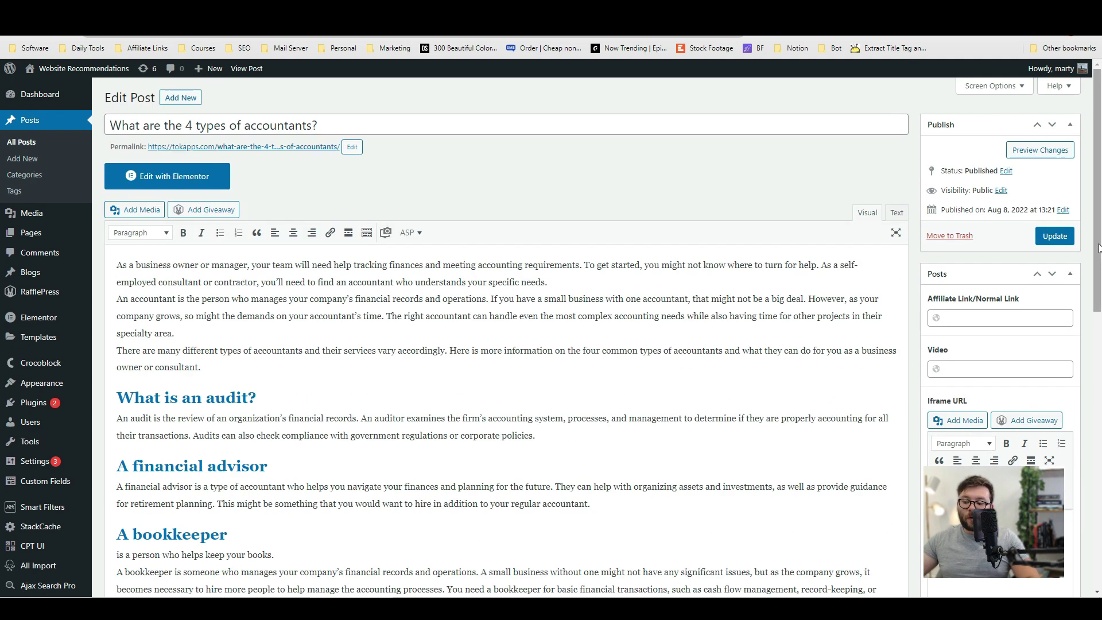
# - Update the '4 types of accountants' post to save the heading links
pyautogui.click(1054, 236)
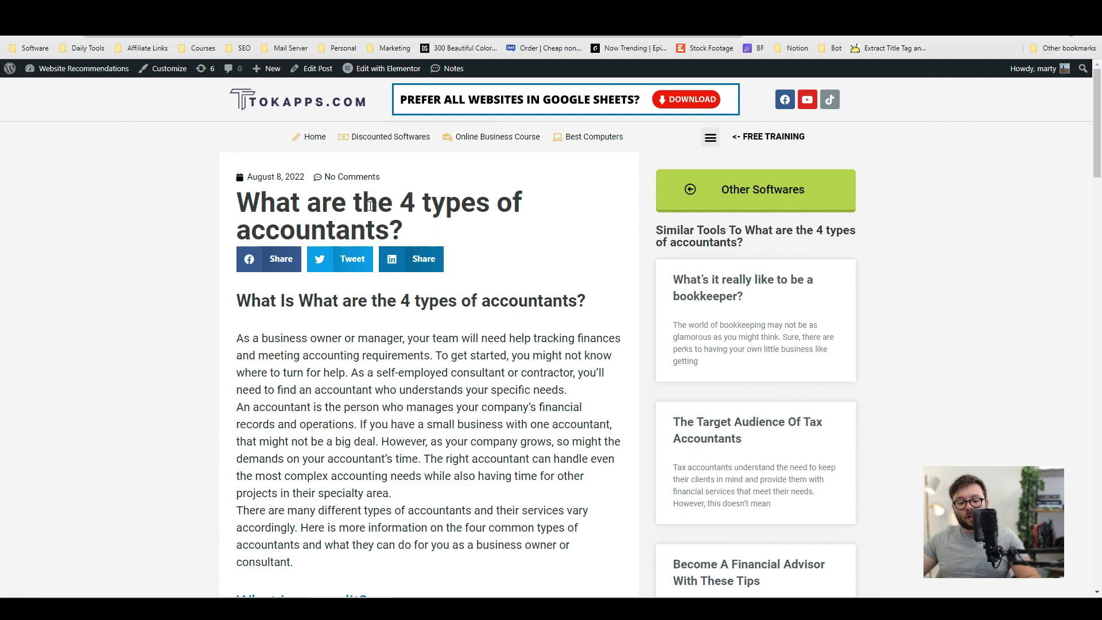
pyautogui.scroll(-5, 344, 231)
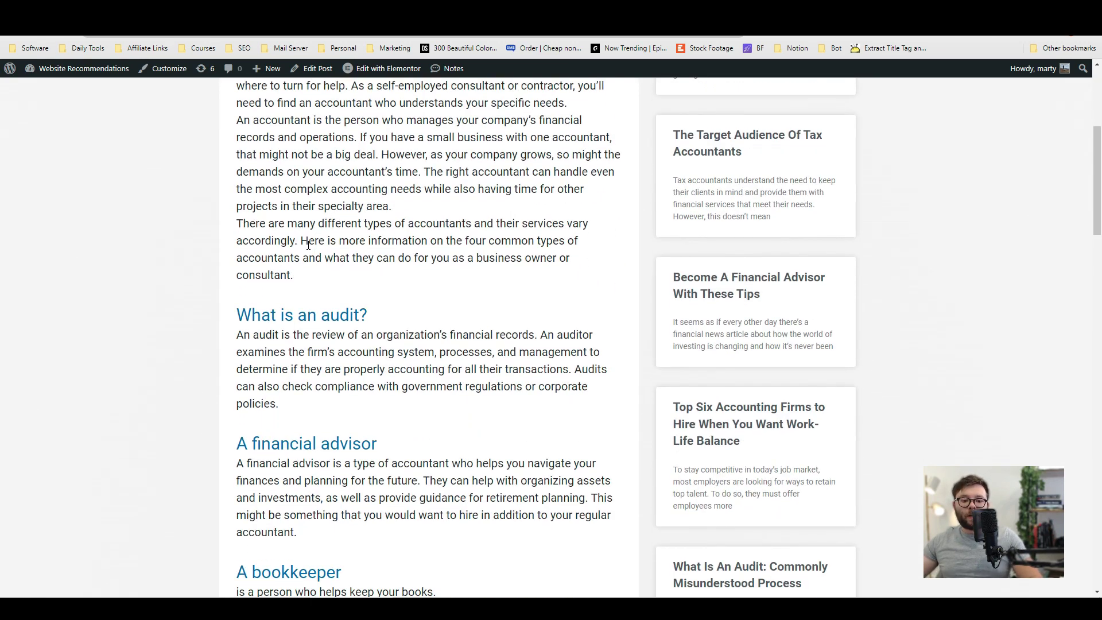
pyautogui.scroll(3, 308, 245)
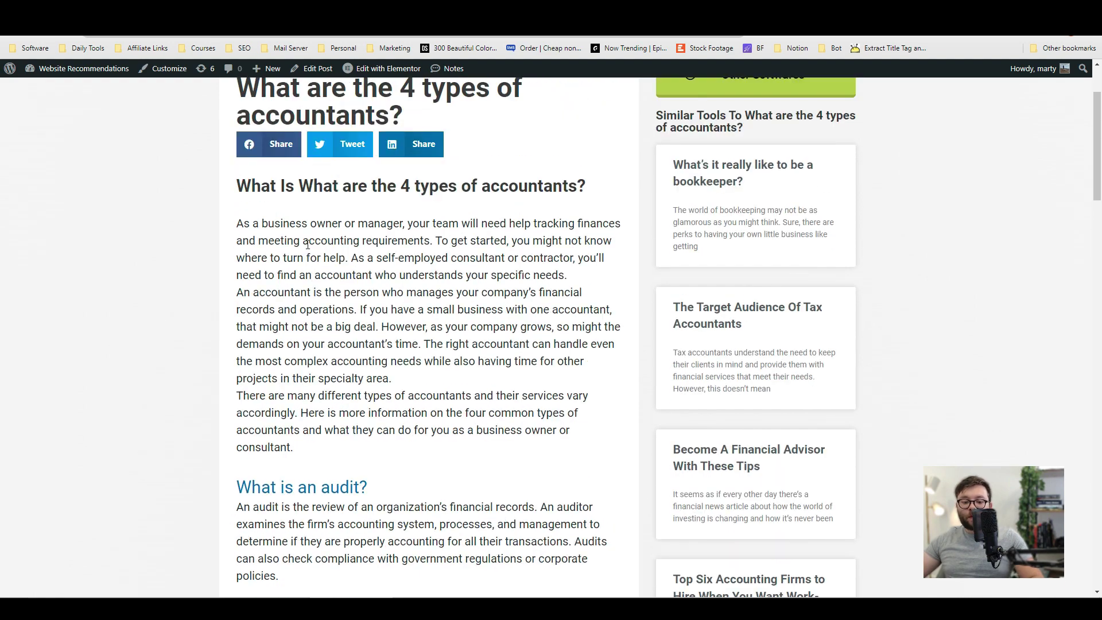
# - Check the live post's subheadings now appear as blue links
pyautogui.moveTo(253, 186); pyautogui.dragTo(420, 191)
pyautogui.scroll(-5, 345, 241)
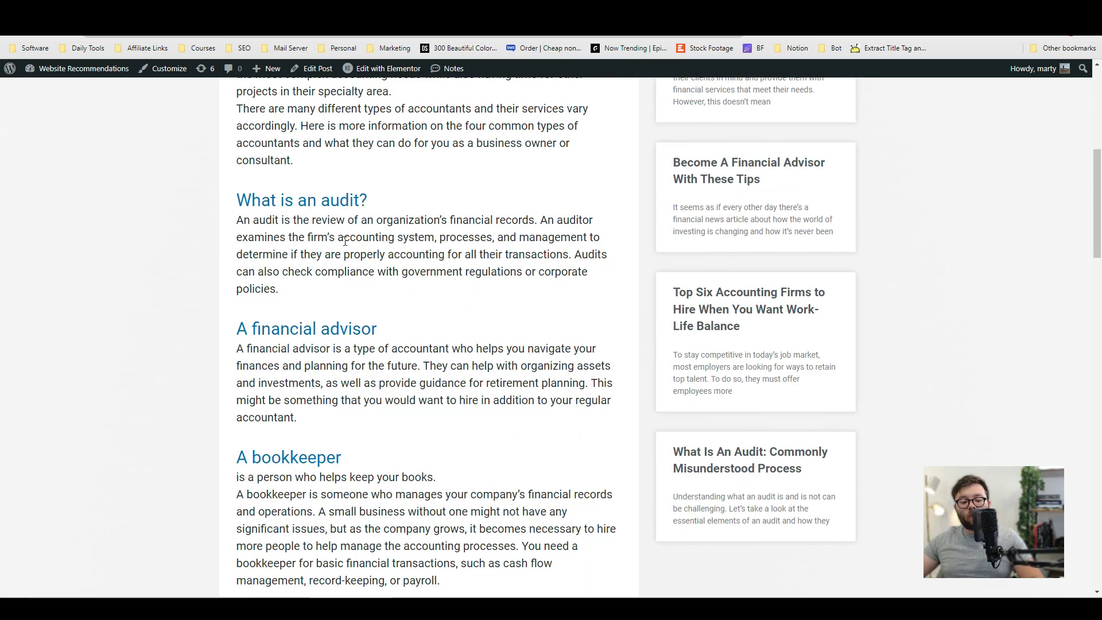
pyautogui.moveTo(245, 221); pyautogui.dragTo(313, 221)
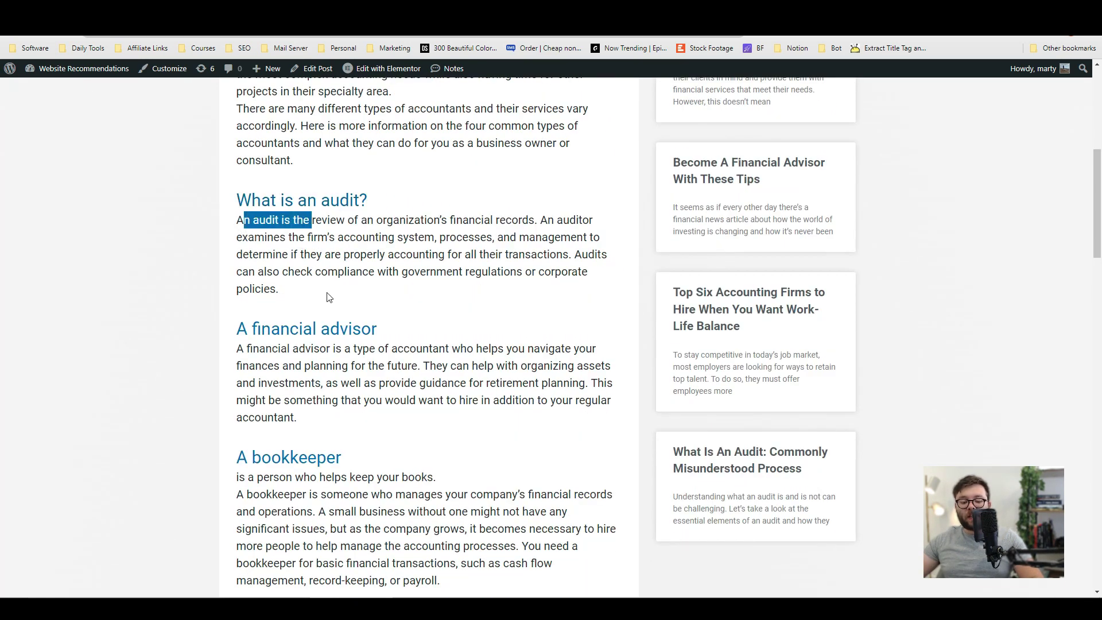
pyautogui.click(324, 321)
pyautogui.scroll(-1, 319, 377)
pyautogui.scroll(1, 318, 377)
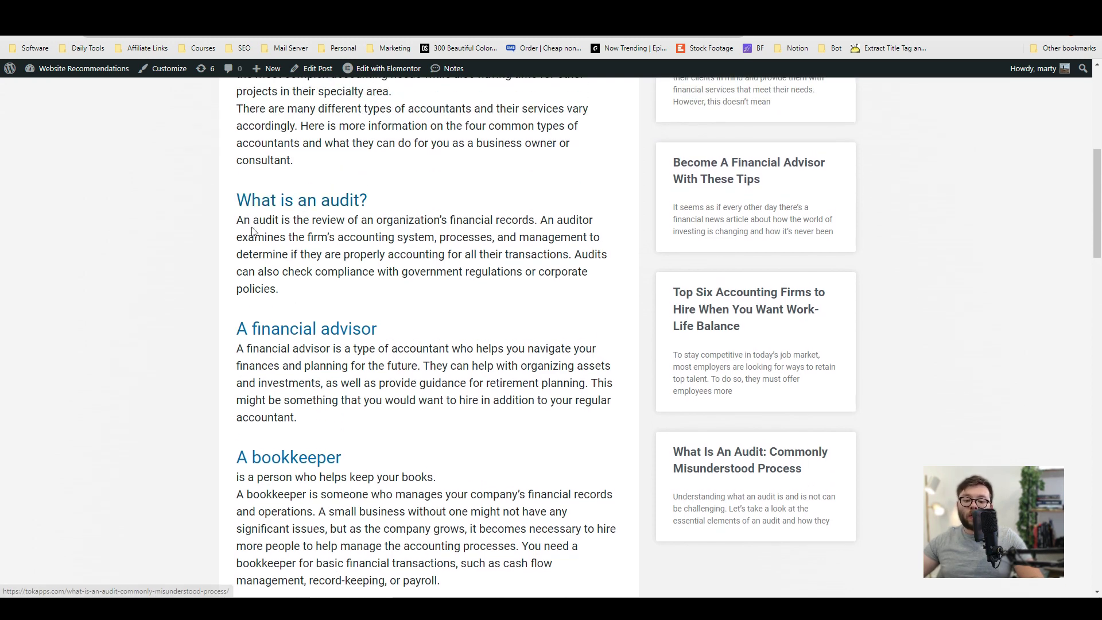
pyautogui.moveTo(250, 221); pyautogui.dragTo(335, 237)
pyautogui.click(288, 212)
# - Follow the 'What is an audit?' link and scroll through the audit article
pyautogui.click(284, 202)
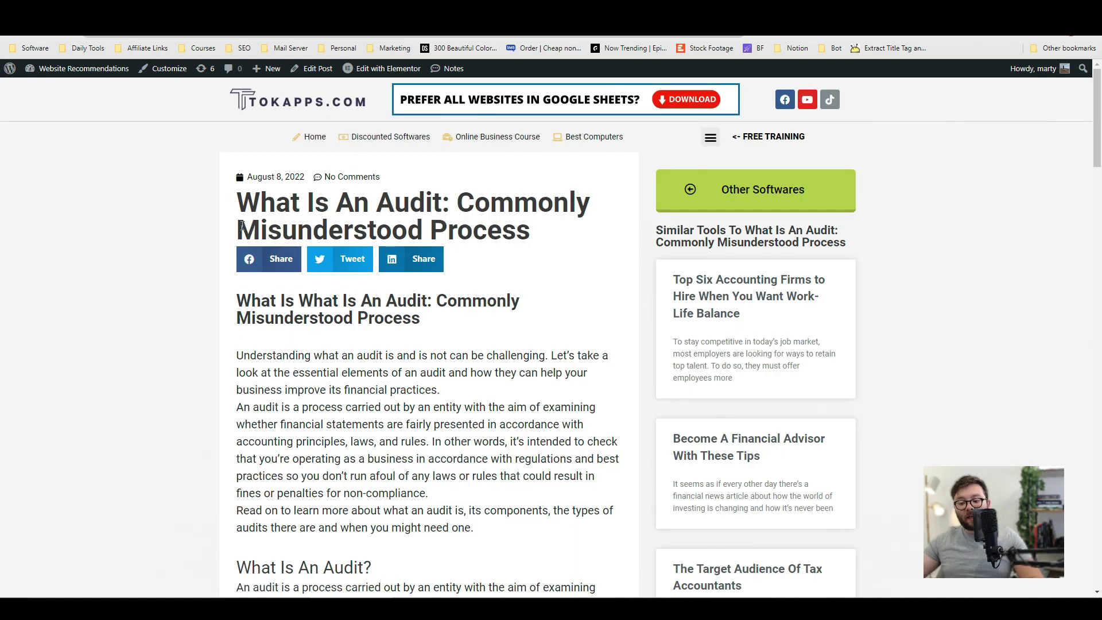
pyautogui.scroll(-15, 273, 227)
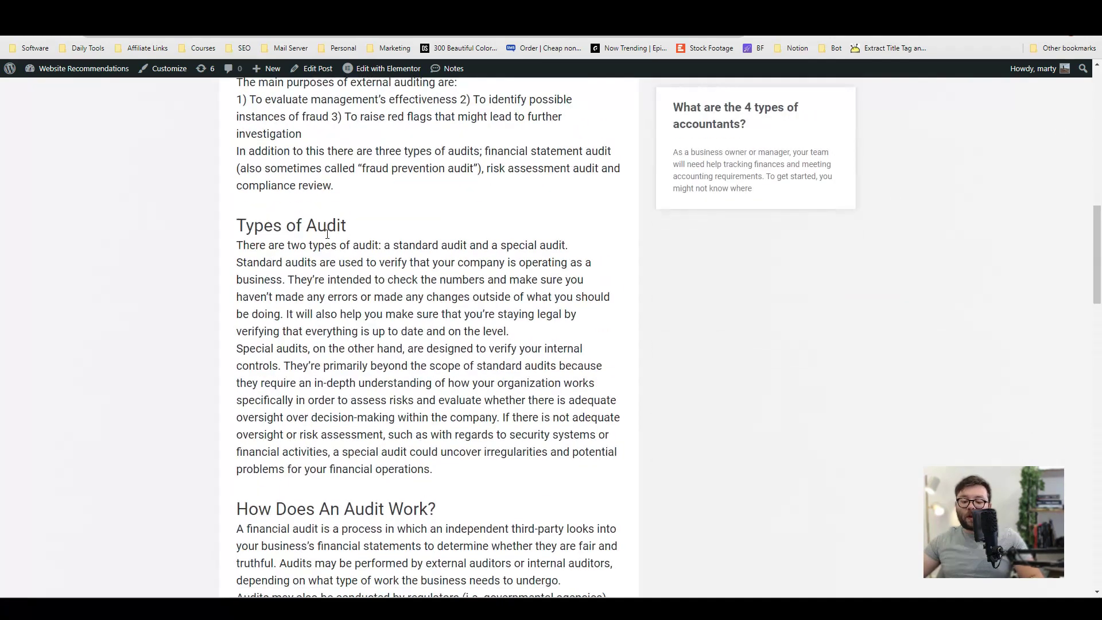
pyautogui.scroll(-12, 327, 234)
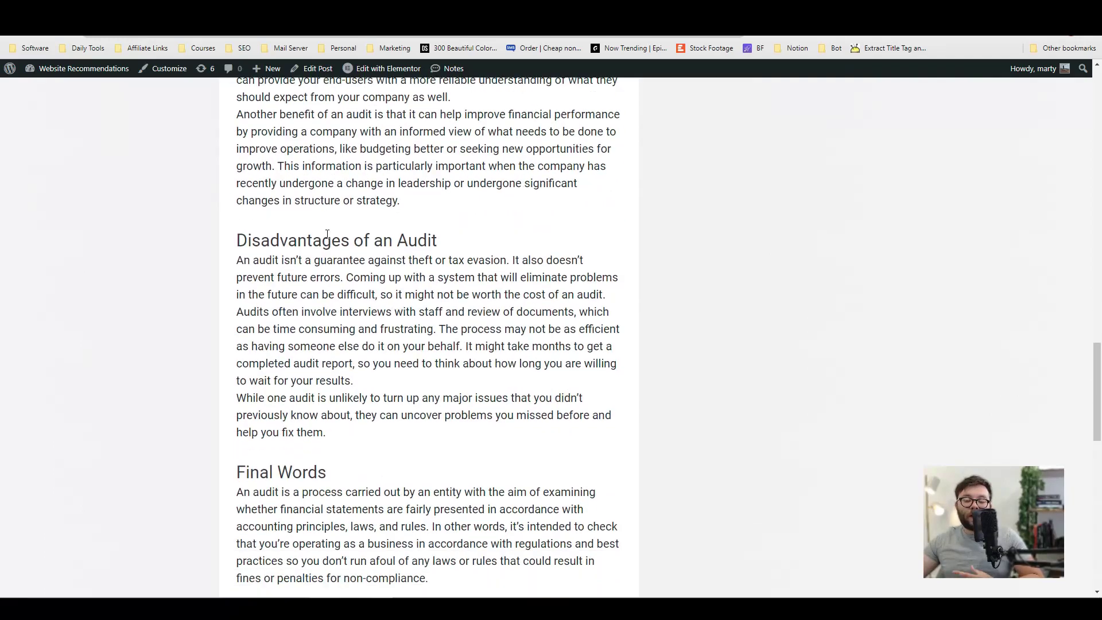